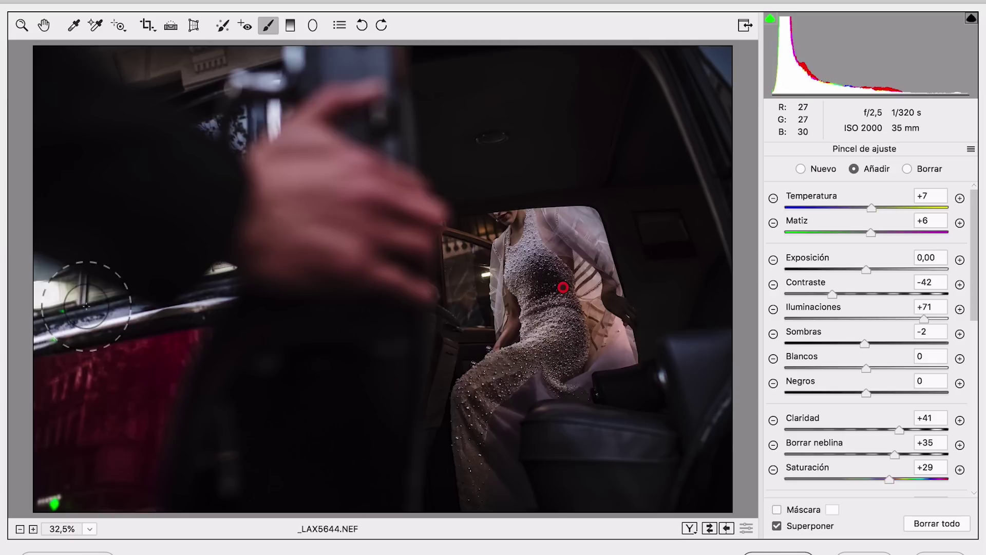
Step: Start a fresh, separate brush adjustment once the dress correction is finished
click(801, 169)
Step: Load the Lax - Multiply brush and darken the blurred foreground hand and bright car window
click(972, 150)
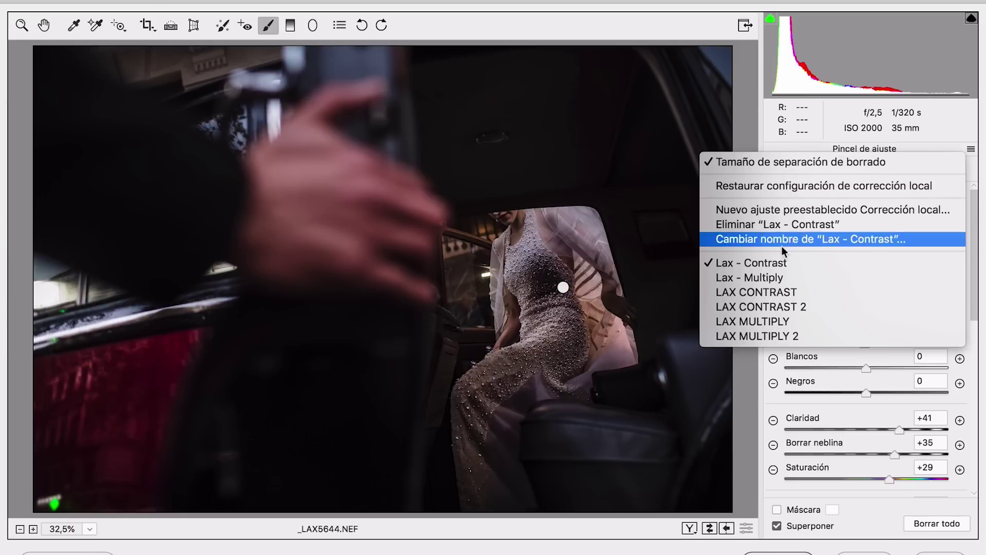
click(759, 278)
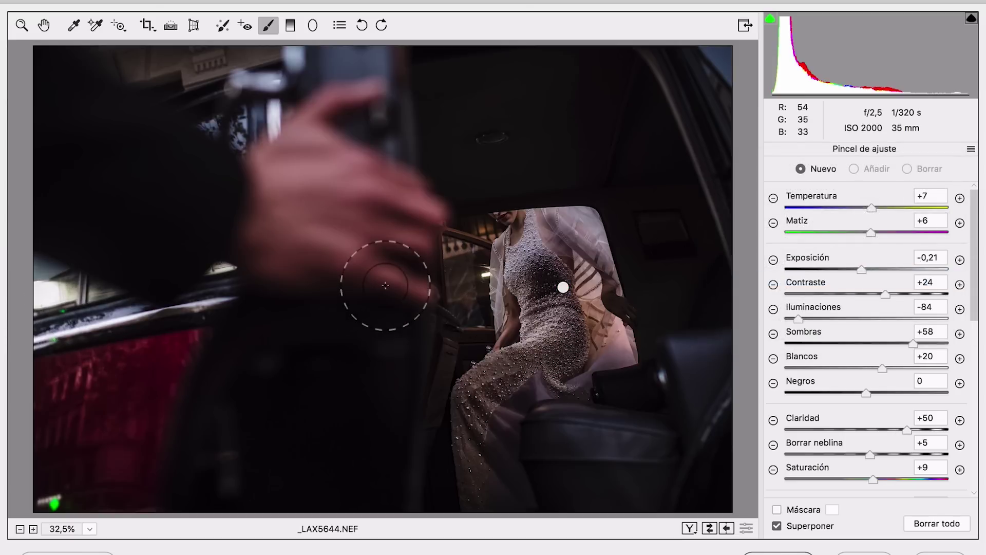
mouse_move(190, 68)
mouse_down()
mouse_move(170, 59)
mouse_move(247, 108)
mouse_move(339, 67)
mouse_move(275, 205)
mouse_move(397, 216)
mouse_move(385, 115)
mouse_up()
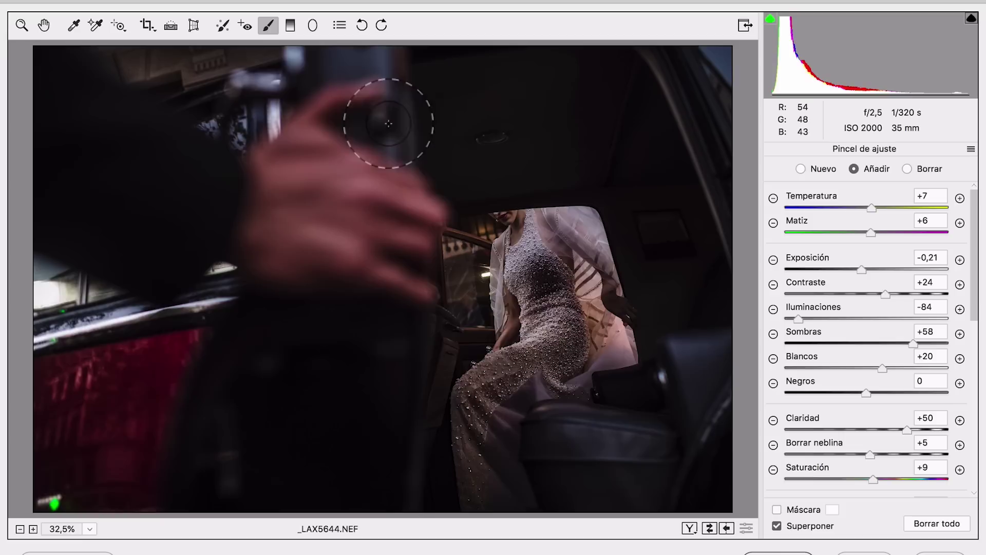
mouse_move(43, 280)
mouse_down()
mouse_move(48, 309)
mouse_move(193, 276)
mouse_up()
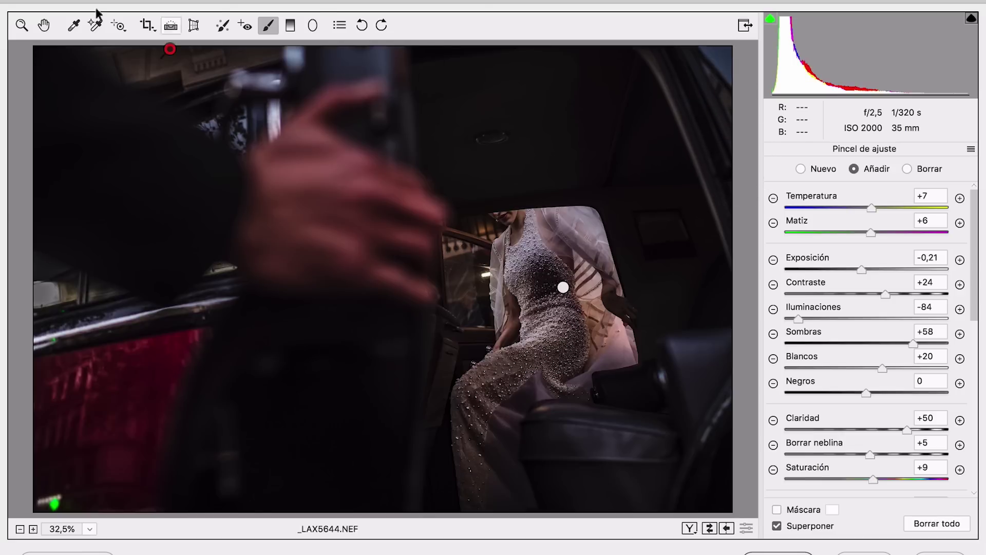
Step: Raise the photo's overall exposure in the basic tone settings to +0,40
click(21, 25)
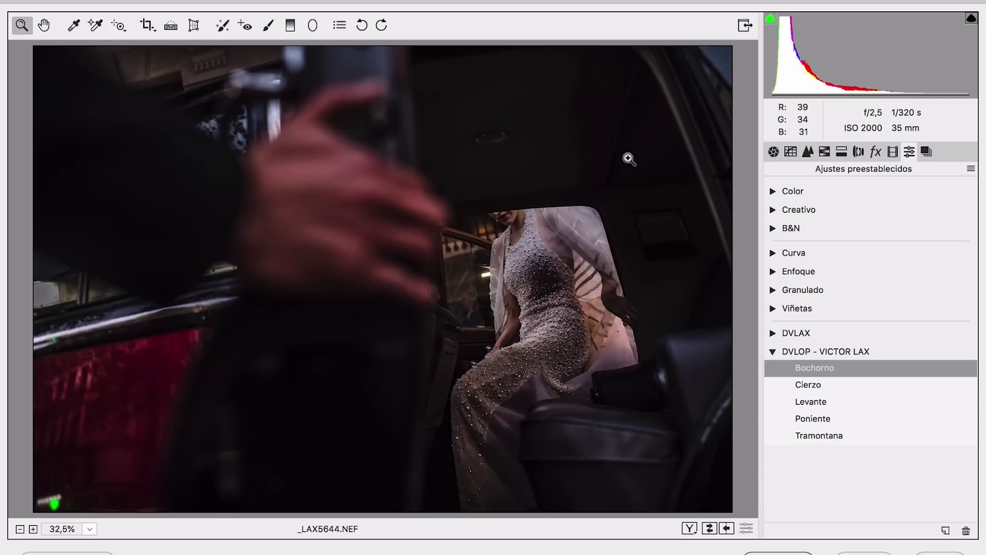
click(773, 151)
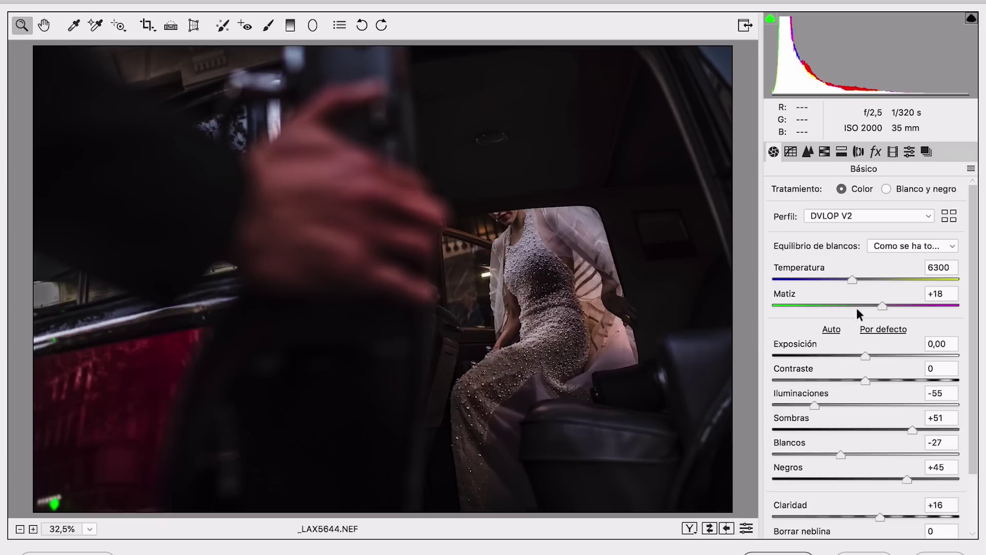
drag(868, 353, 871, 380)
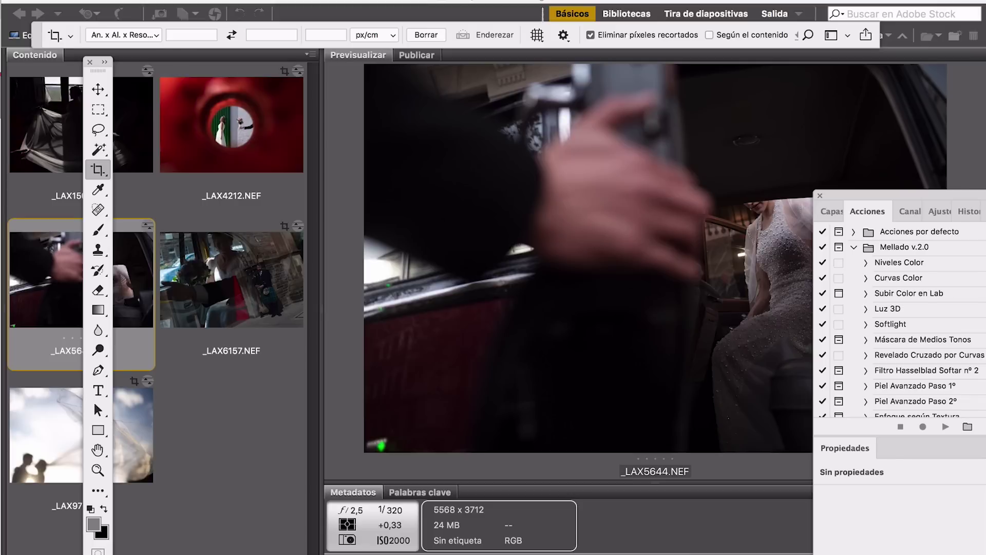
Step: Bring Bridge forward and open _LAX4212.NEF in Camera Raw
click(256, 455)
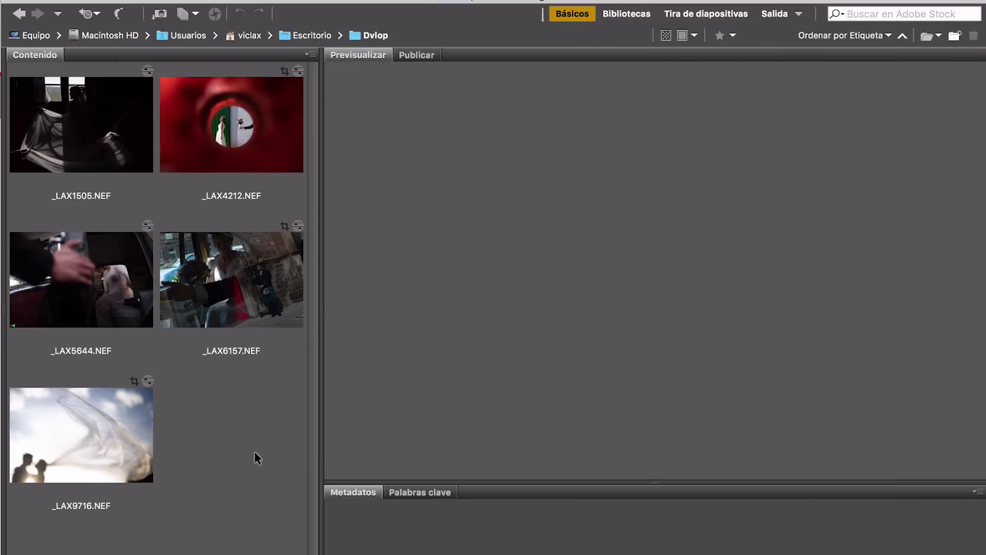
double_click(223, 148)
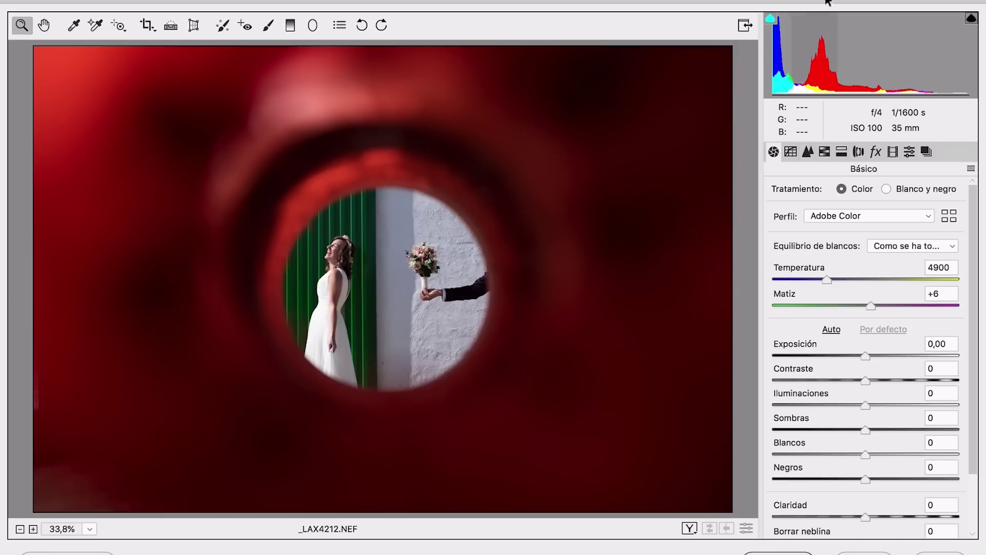
Step: Apply the DVLOP Cierzo preset to _LAX4212 and review its basic settings
click(910, 152)
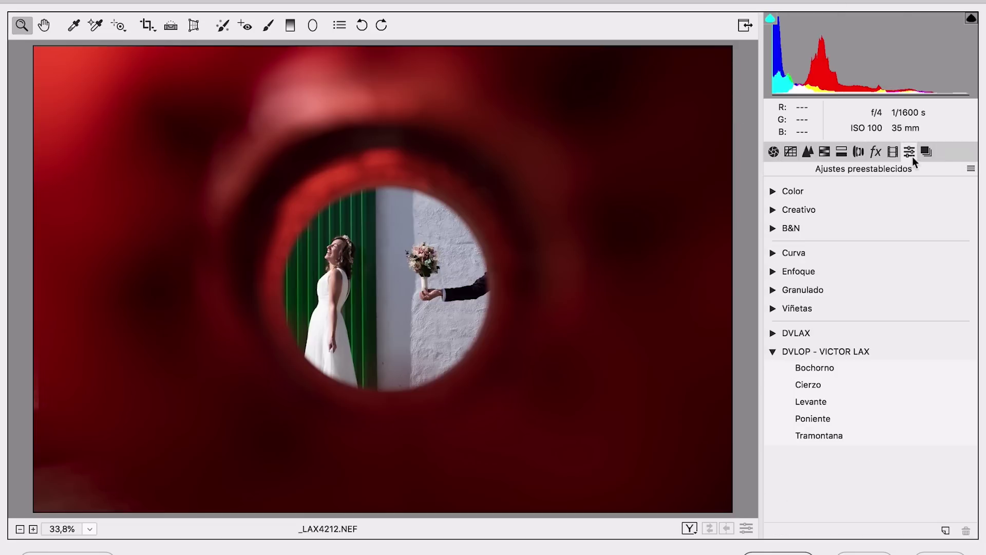
click(806, 384)
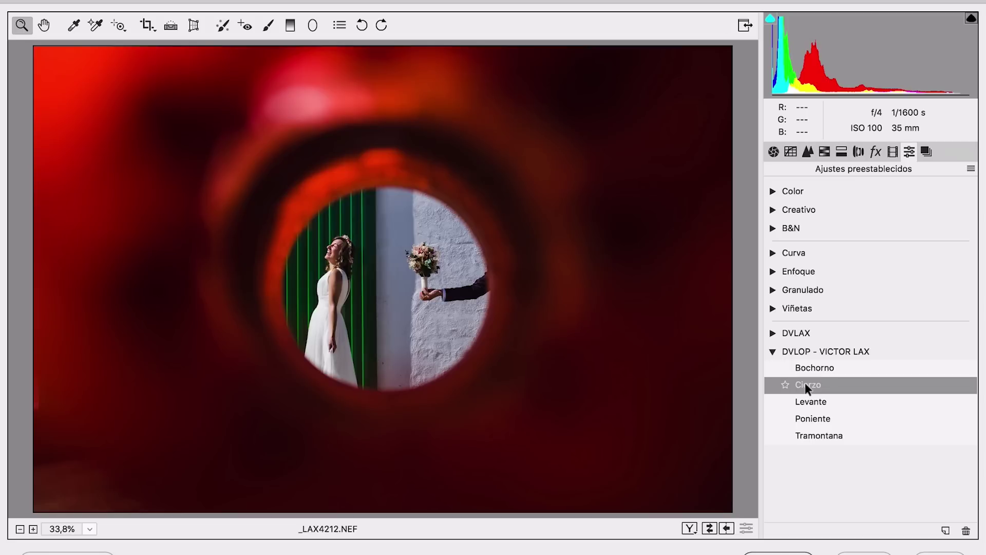
click(773, 152)
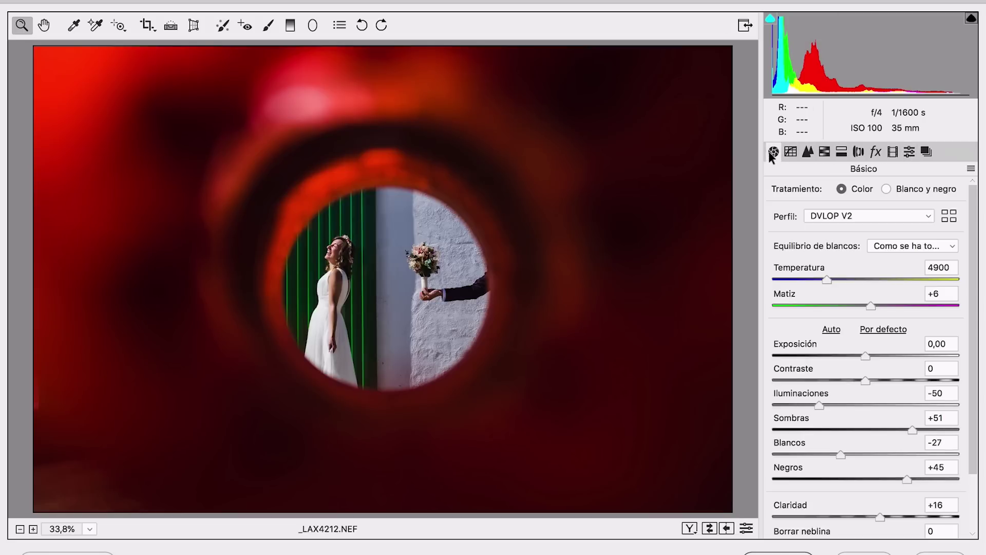
Step: Darken the red surround near the top with a Lax - Multiply brush at slightly lower exposure
click(268, 30)
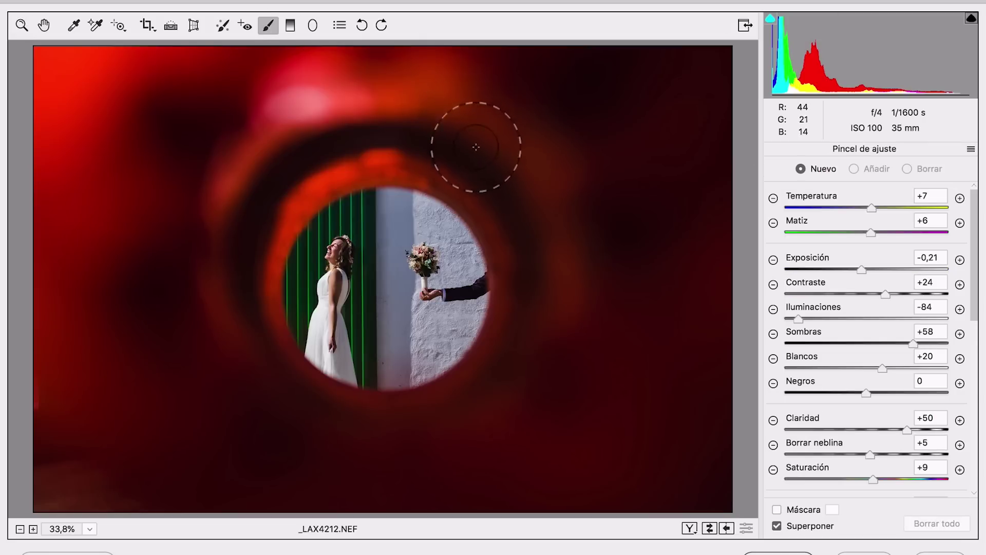
click(971, 149)
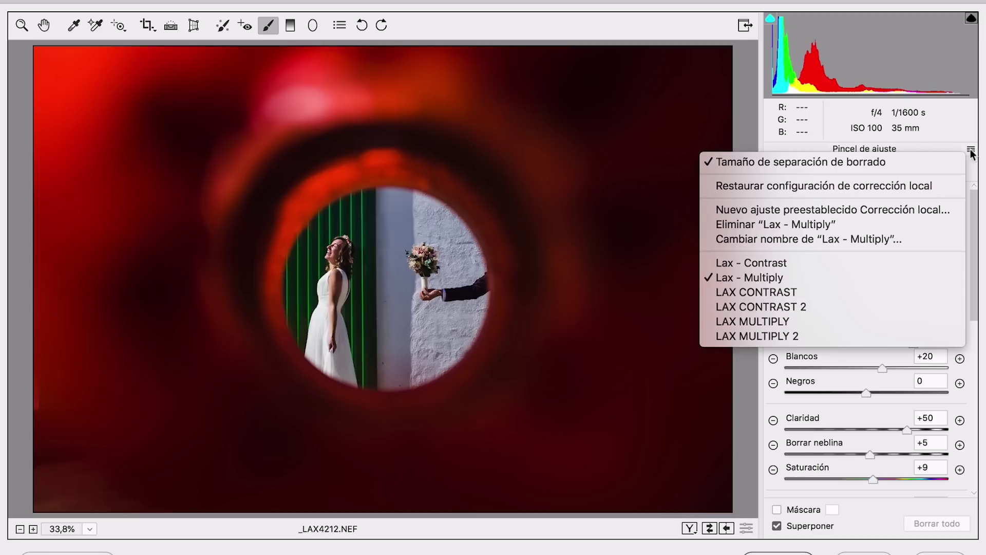
click(798, 277)
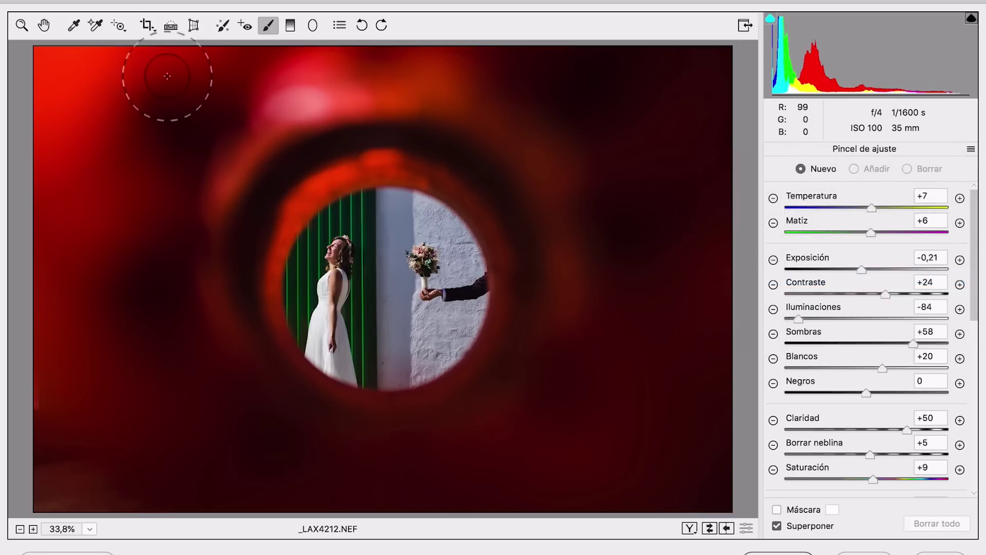
mouse_move(330, 66)
mouse_down()
mouse_move(434, 93)
mouse_move(316, 72)
mouse_up()
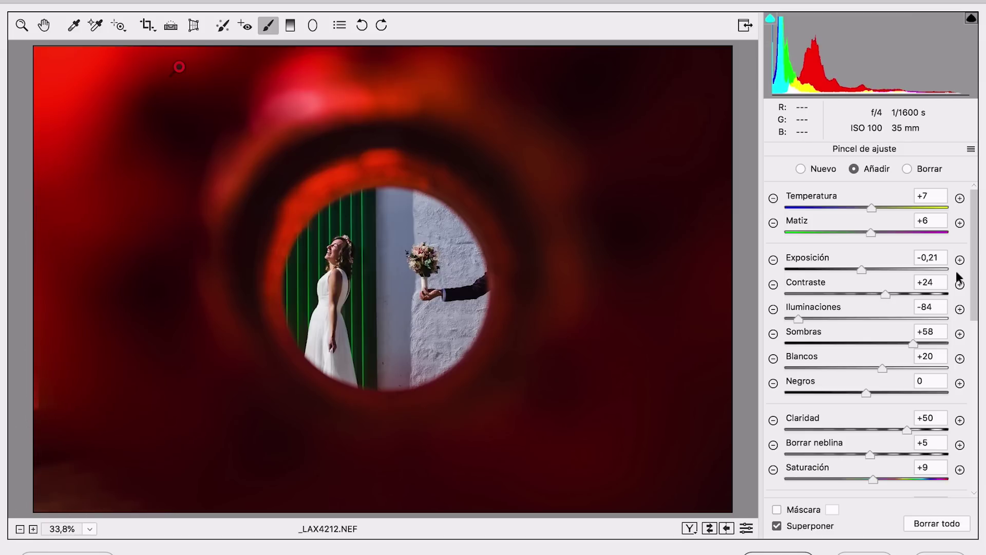
drag(862, 269, 850, 266)
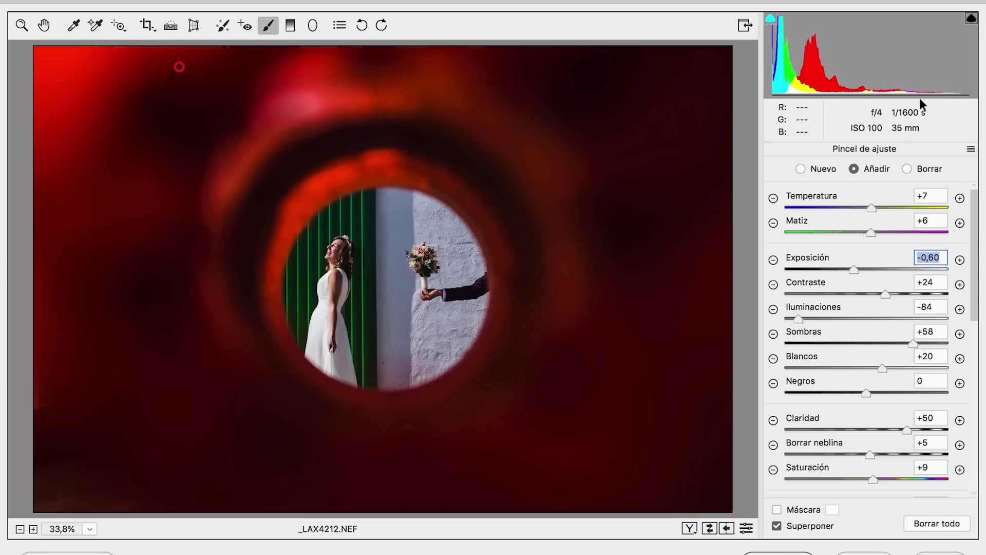
Step: Paint a new Lax - Contrast stroke on the peephole's white wall at Exposure -0,85, then finish
click(800, 169)
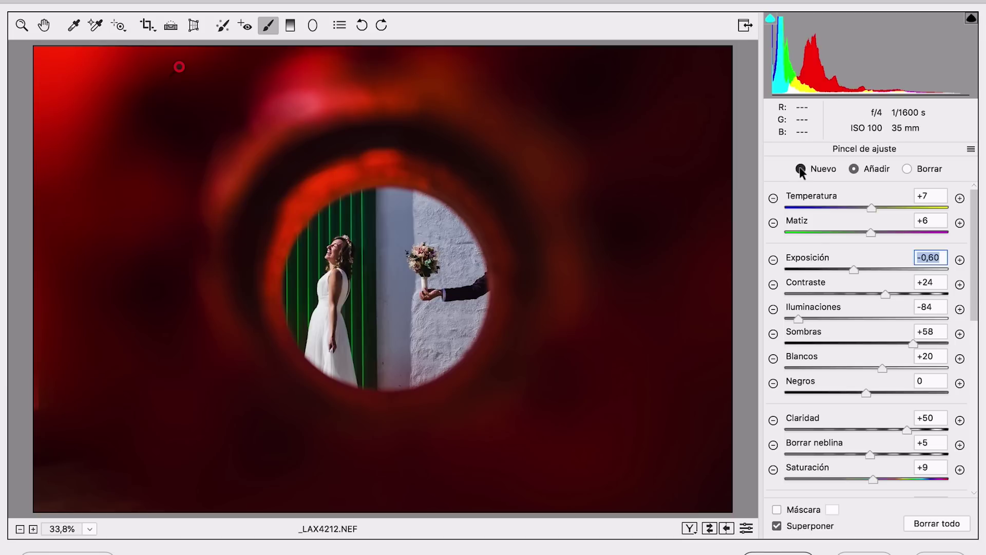
click(971, 150)
click(836, 233)
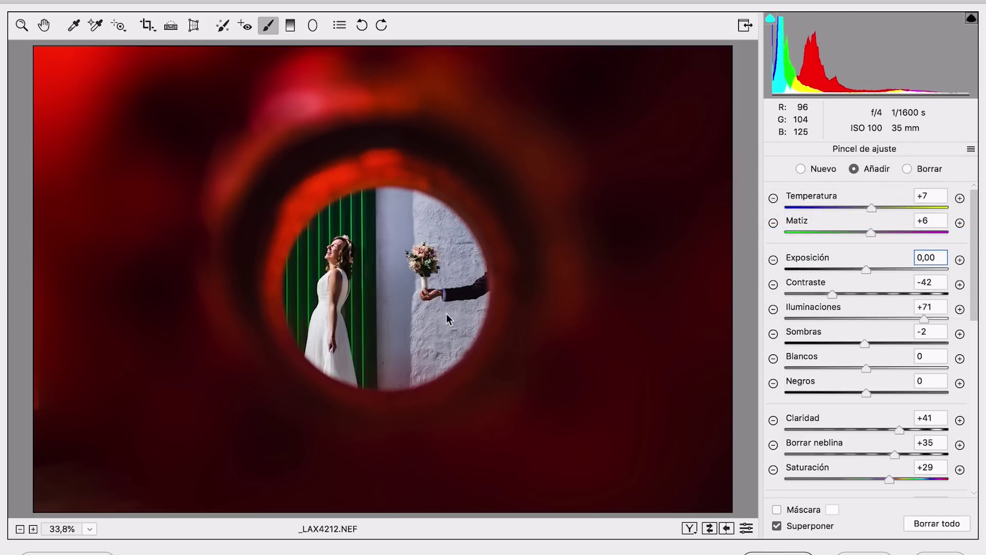
drag(394, 213, 487, 253)
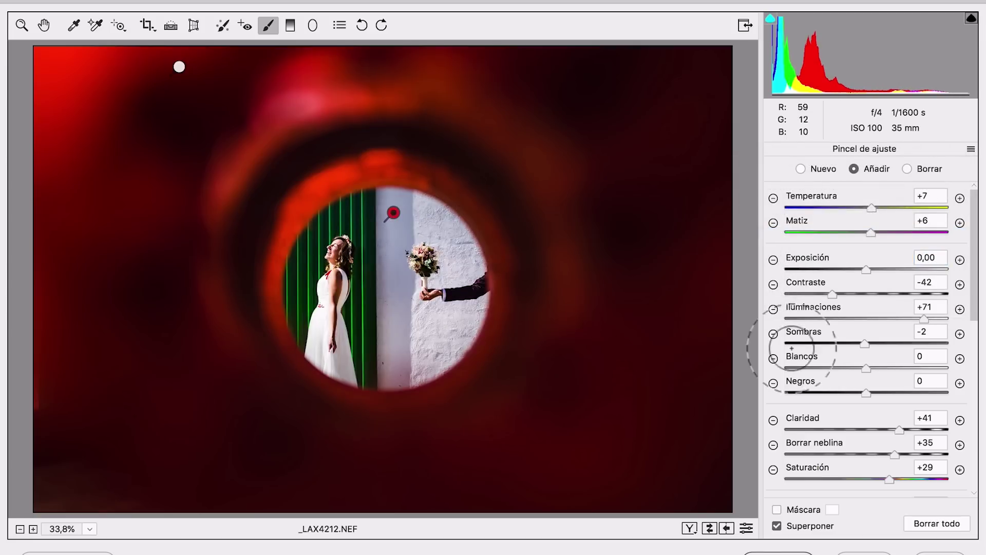
drag(859, 271, 850, 275)
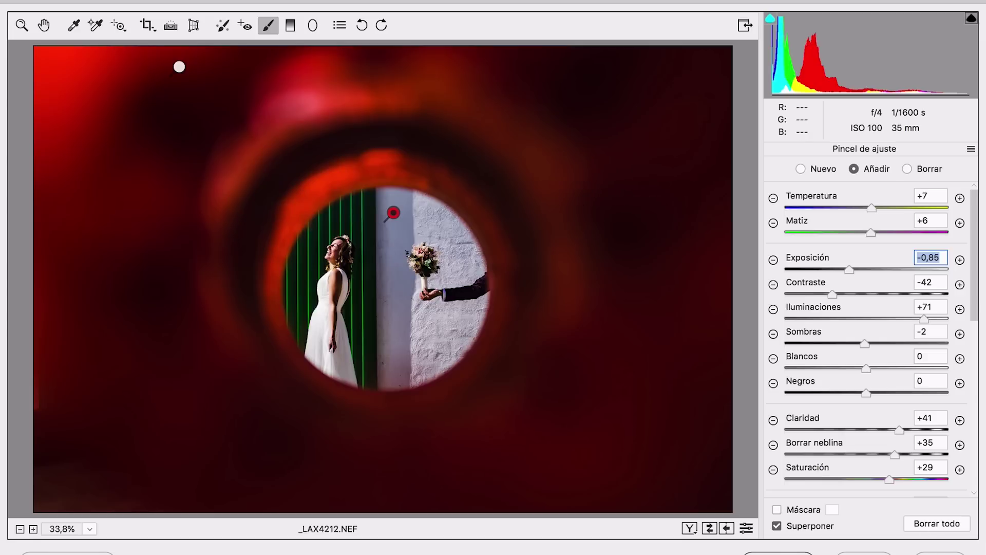
click(941, 552)
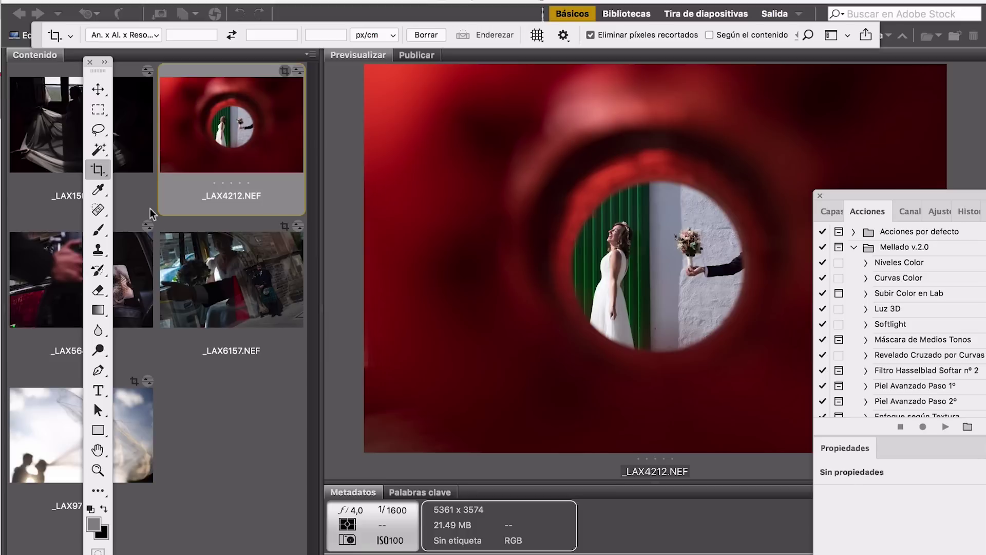
Step: Bring Bridge forward and open the veil silhouette photo _LAX9716.NEF in Camera Raw
click(143, 456)
double_click(117, 440)
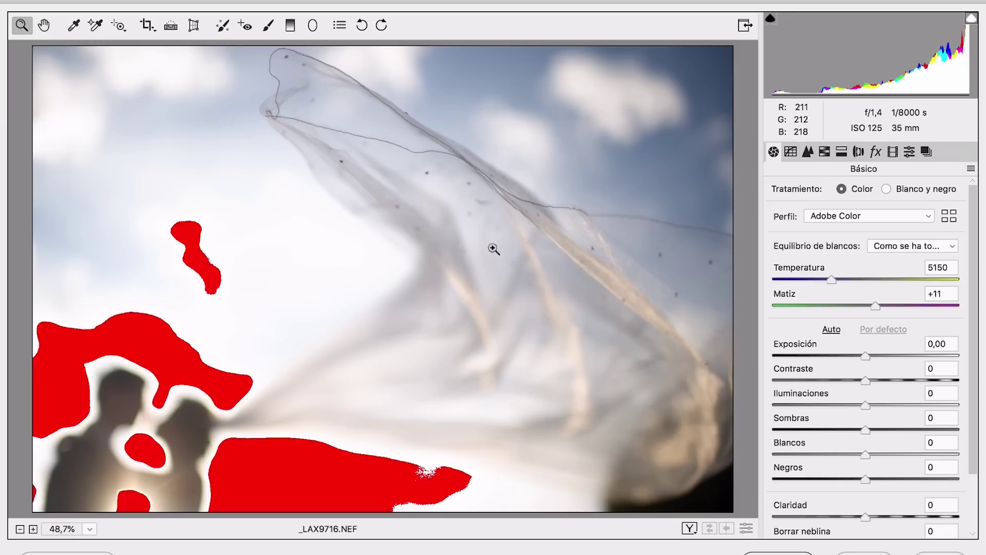
click(910, 152)
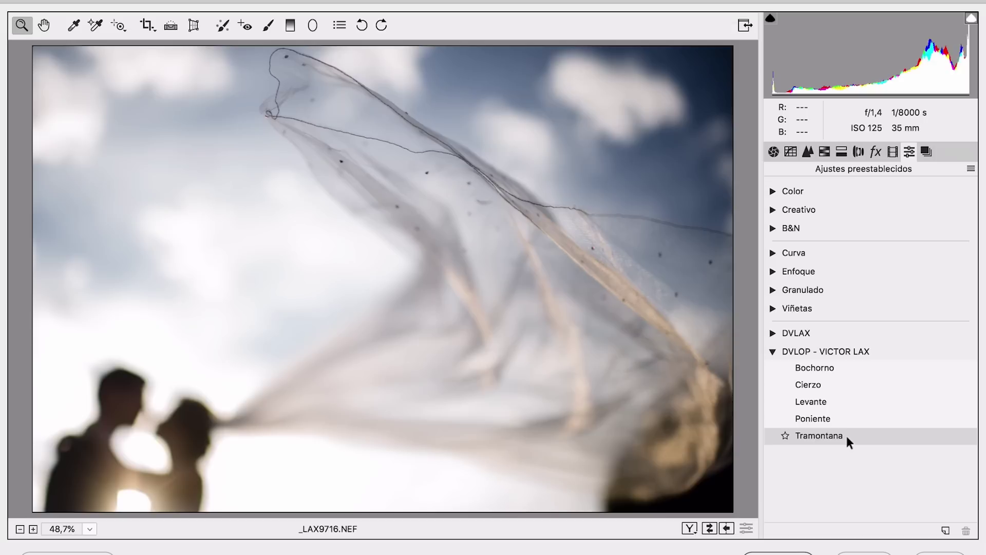
Step: Apply the Tramontana preset and paint a darkening brush stroke over the upper veil
click(847, 436)
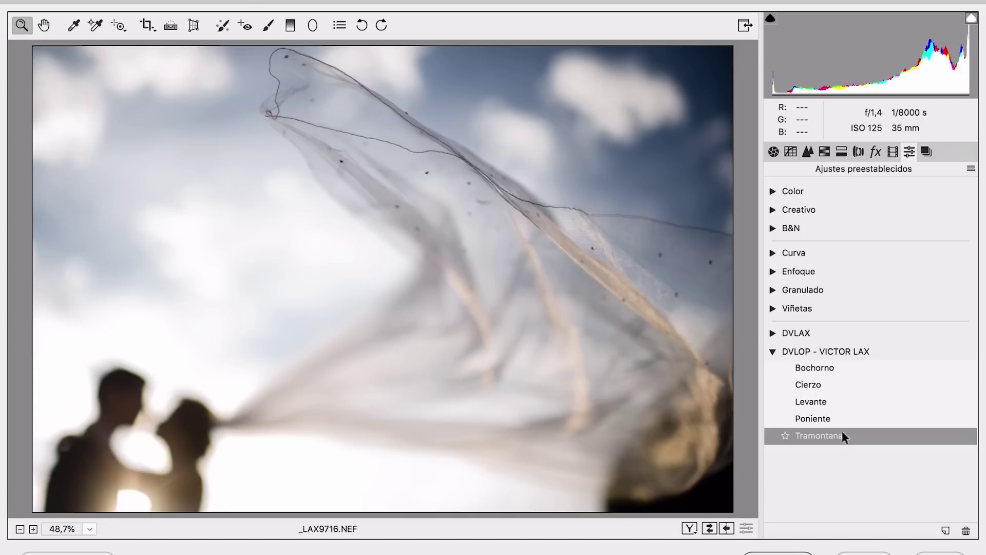
click(267, 25)
mouse_move(315, 83)
mouse_down()
mouse_move(357, 145)
mouse_move(572, 308)
mouse_move(628, 390)
mouse_move(392, 357)
mouse_move(352, 379)
mouse_up()
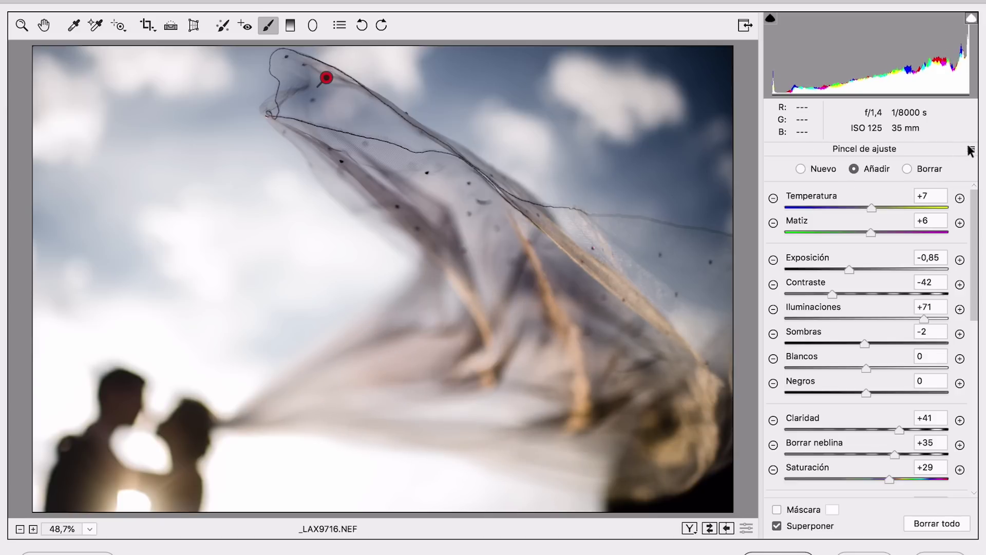
Step: Add a new Lax - Multiply brush adjustment darkening the veil along its length
click(800, 169)
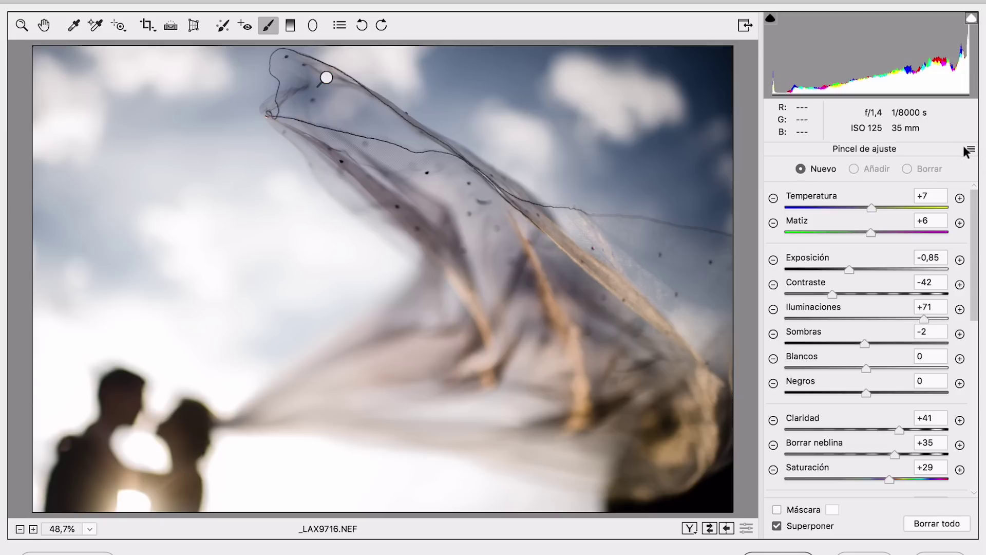
click(971, 149)
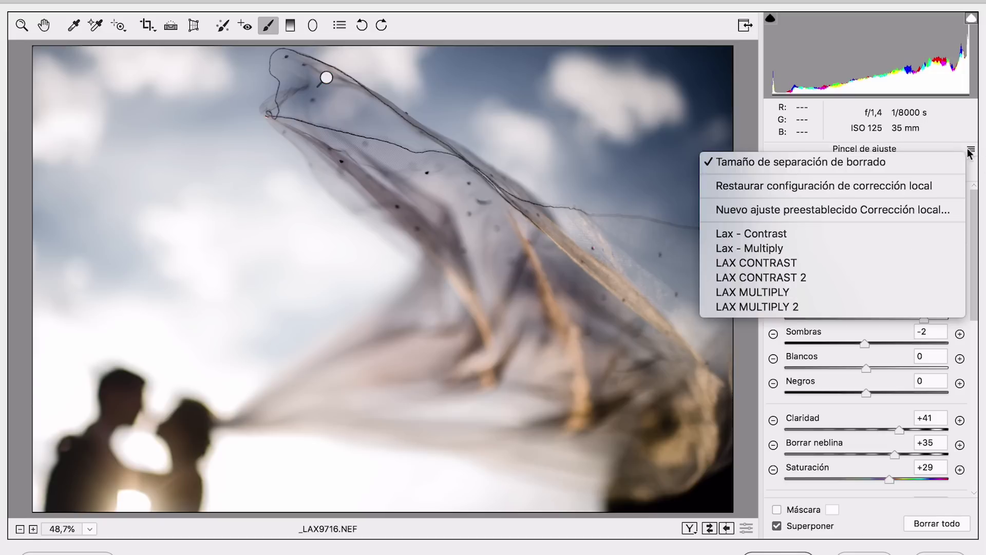
click(799, 249)
mouse_move(350, 133)
mouse_down()
mouse_move(413, 167)
mouse_move(536, 303)
mouse_move(616, 357)
mouse_move(634, 396)
mouse_move(667, 288)
mouse_move(639, 311)
mouse_move(528, 352)
mouse_move(380, 379)
mouse_up()
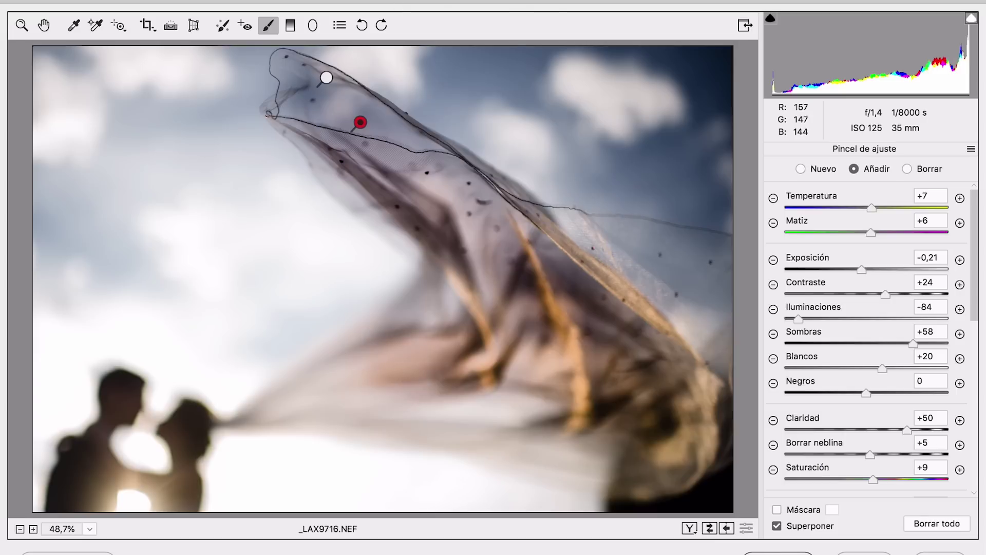
Step: Set the post-crop vignette Amount to -15 in Effects and finish the veil photo
click(21, 24)
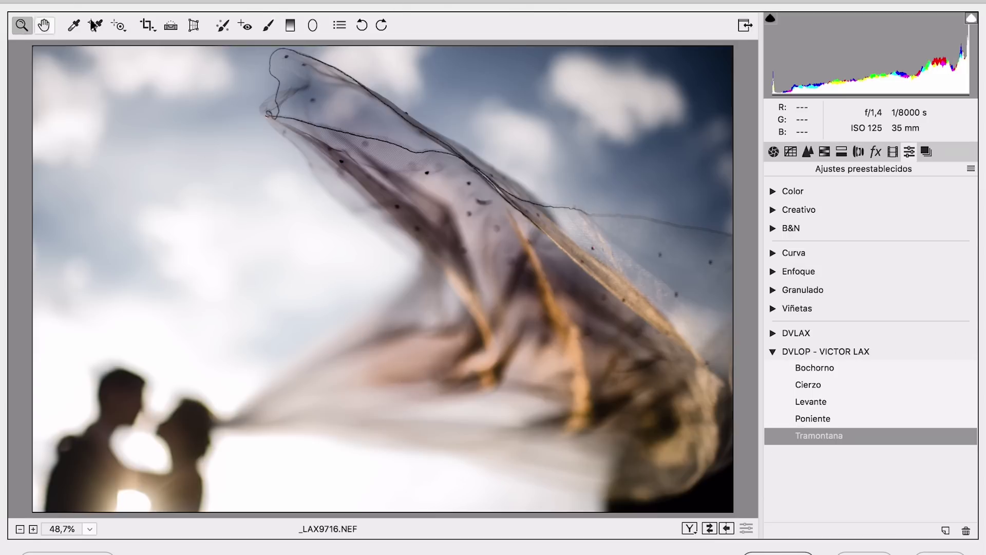
click(876, 151)
drag(871, 355, 856, 355)
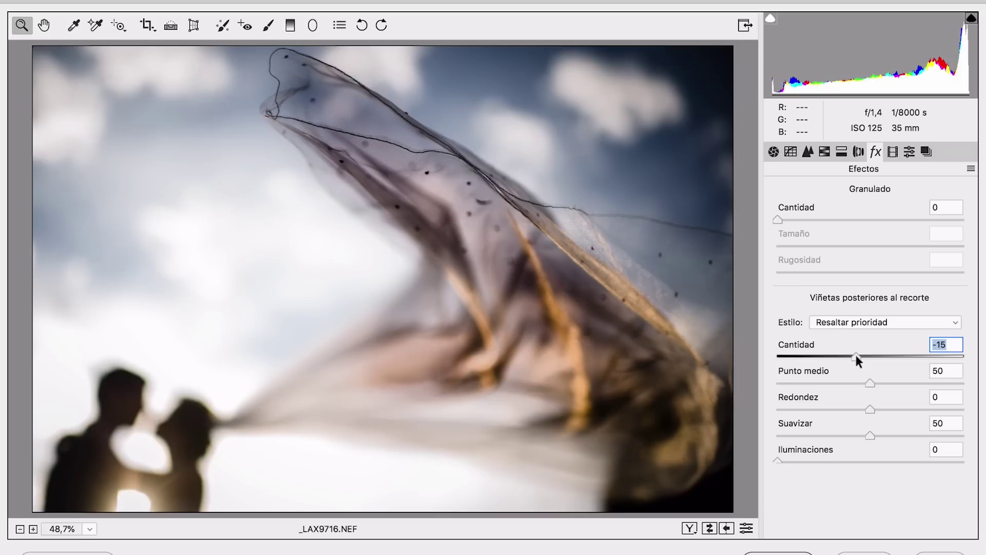
mouse_move(863, 553)
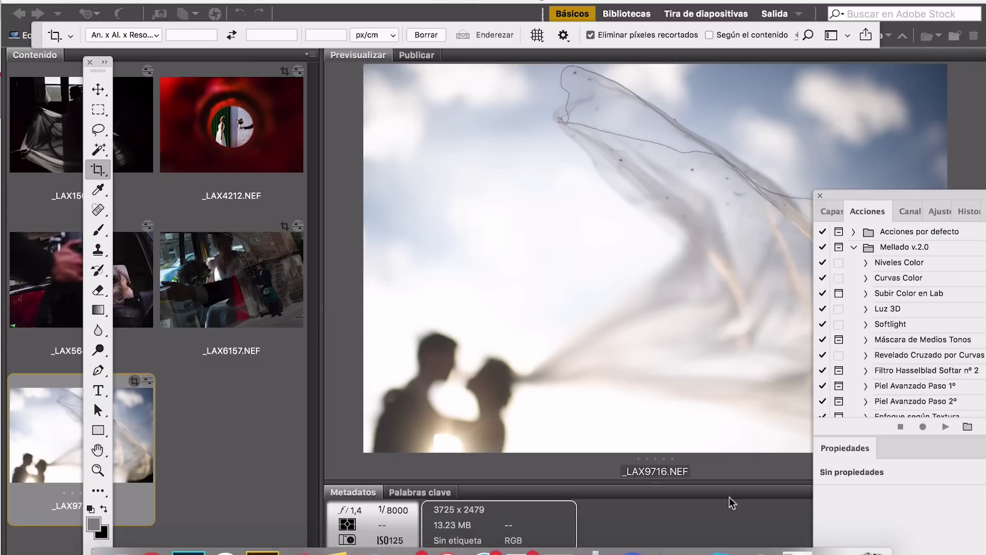
Step: Preview the edited _LAX5644, _LAX4212 and _LAX9716 thumbnails, then open _LAX6157.NEF in Camera Raw
click(251, 425)
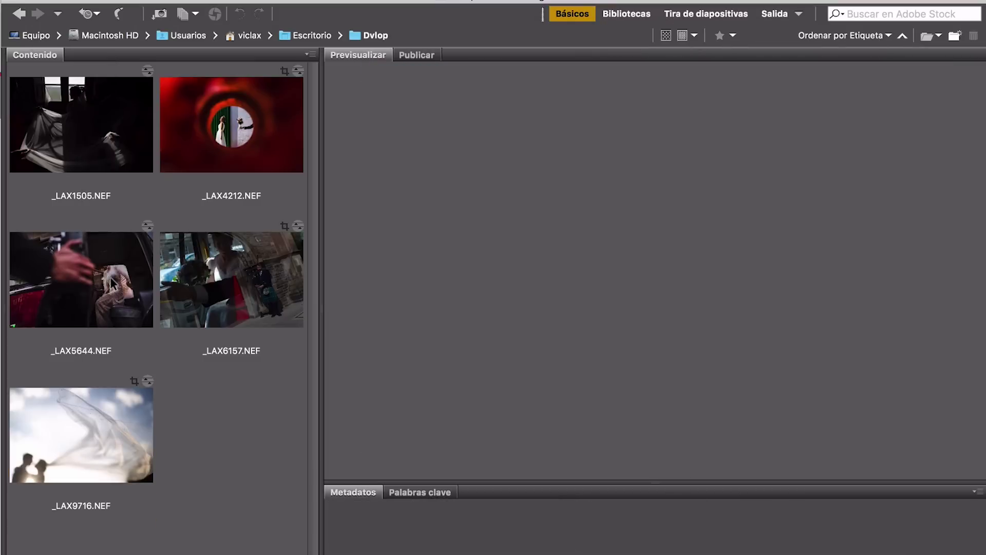
click(112, 284)
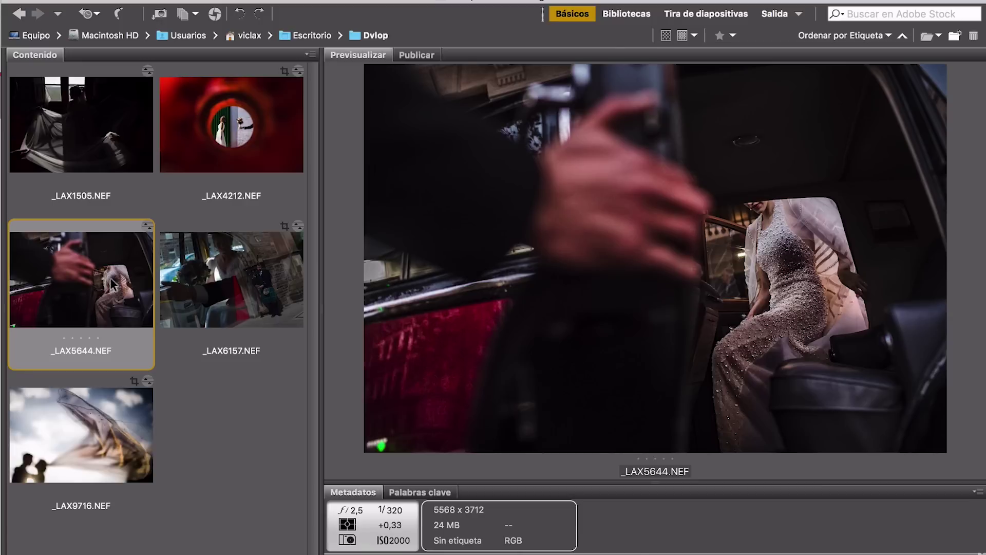
click(254, 123)
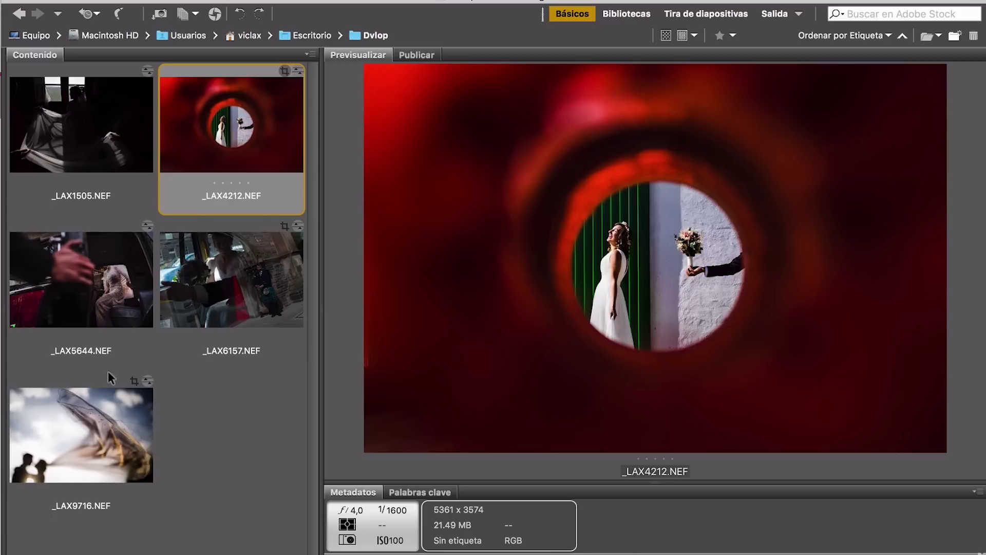
click(56, 429)
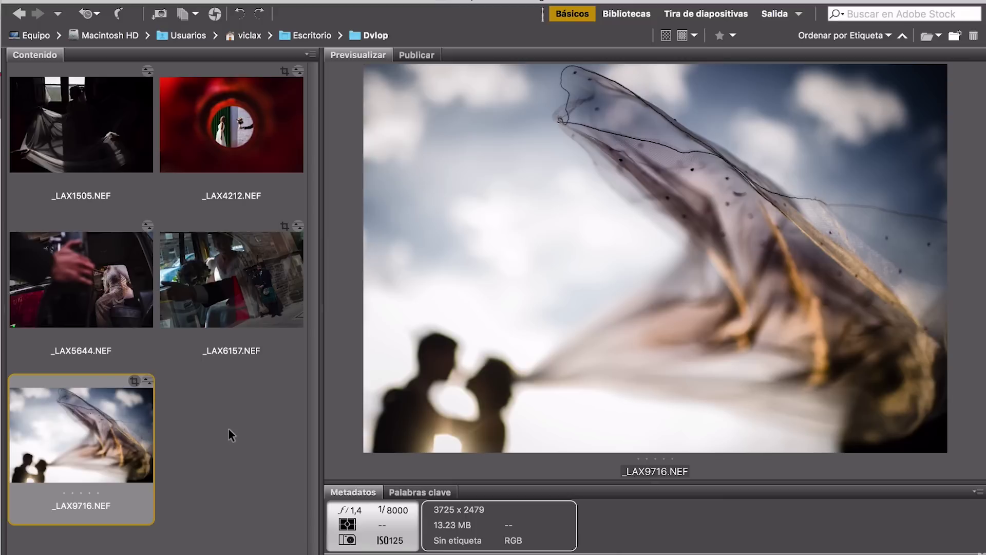
double_click(272, 367)
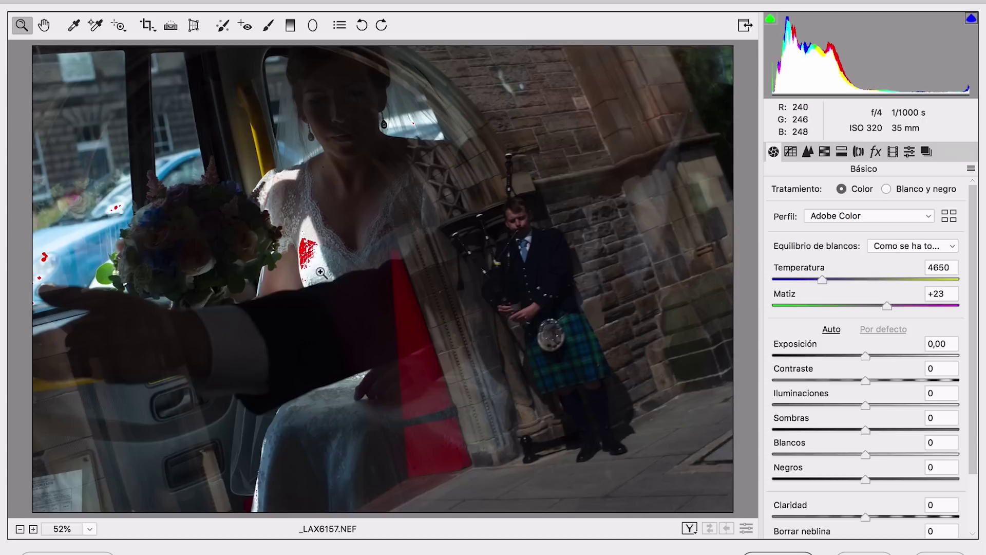
Step: Apply the black-and-white Levante preset to _LAX6157 and switch to the Adjustment Brush
click(910, 153)
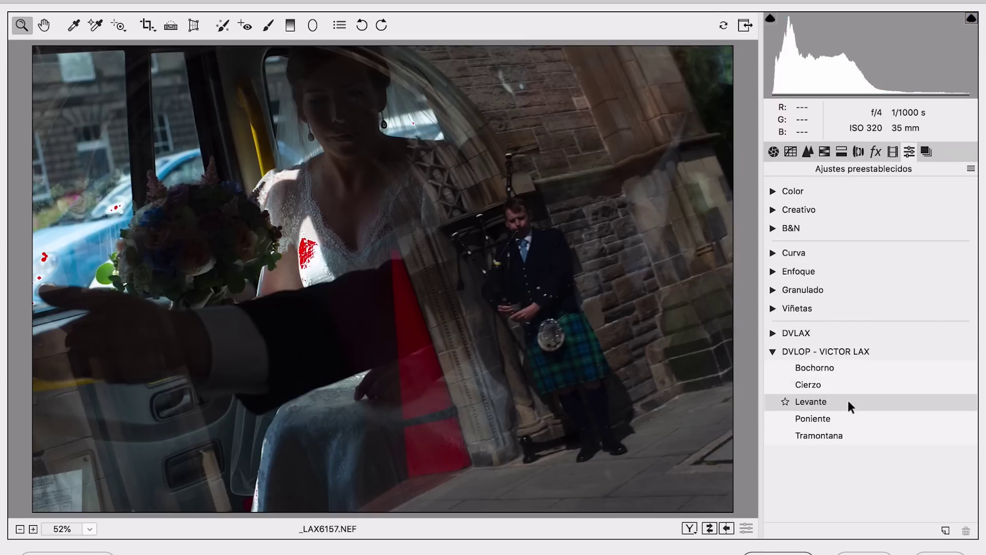
click(849, 403)
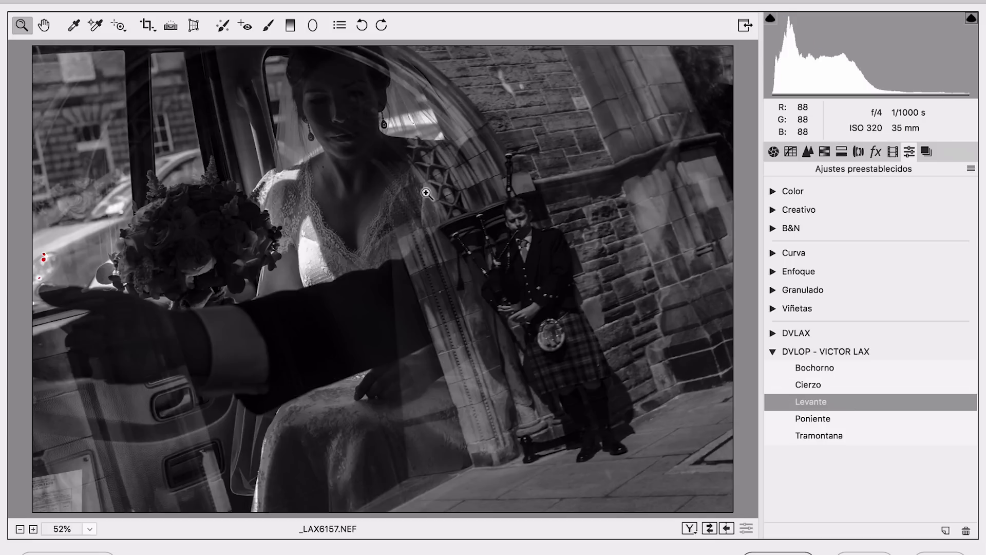
click(269, 30)
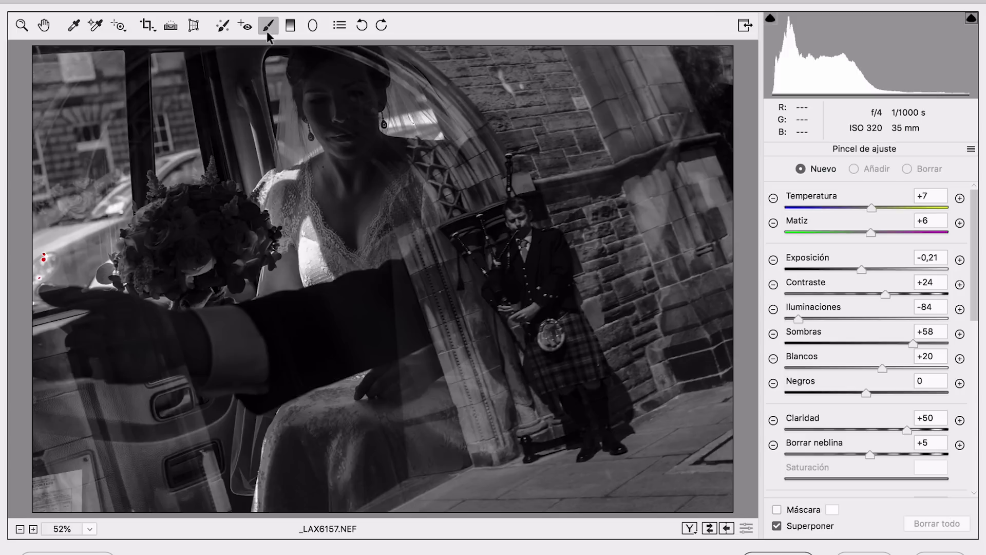
click(971, 149)
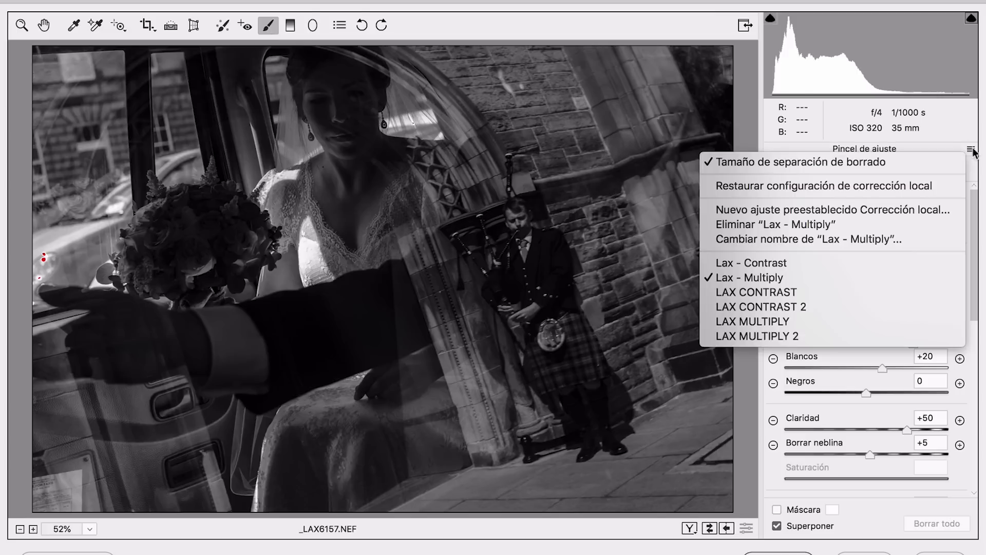
Step: Load Lax - Contrast at Exposure +1,90 and paint the bride's head, the piper and her skirt
click(814, 264)
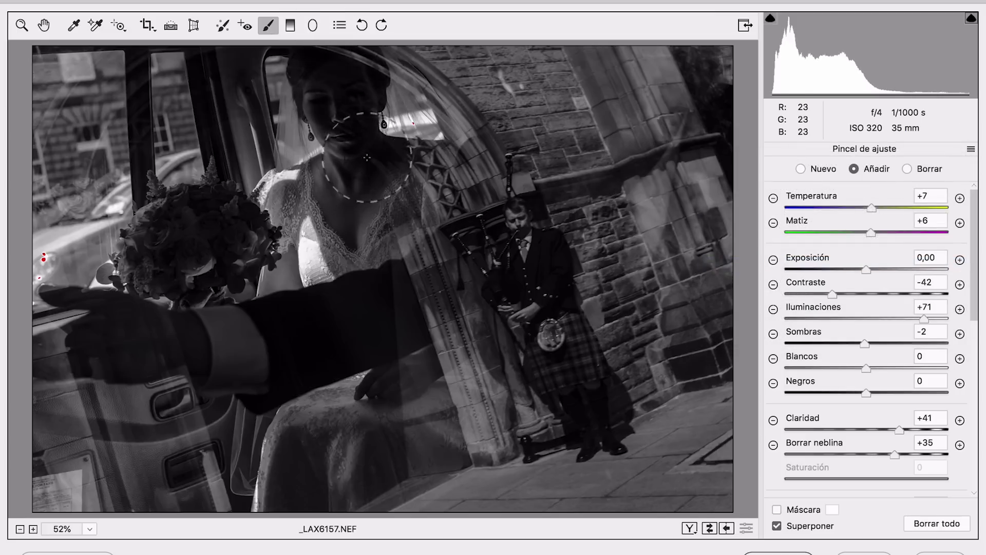
click(345, 72)
drag(881, 266, 905, 269)
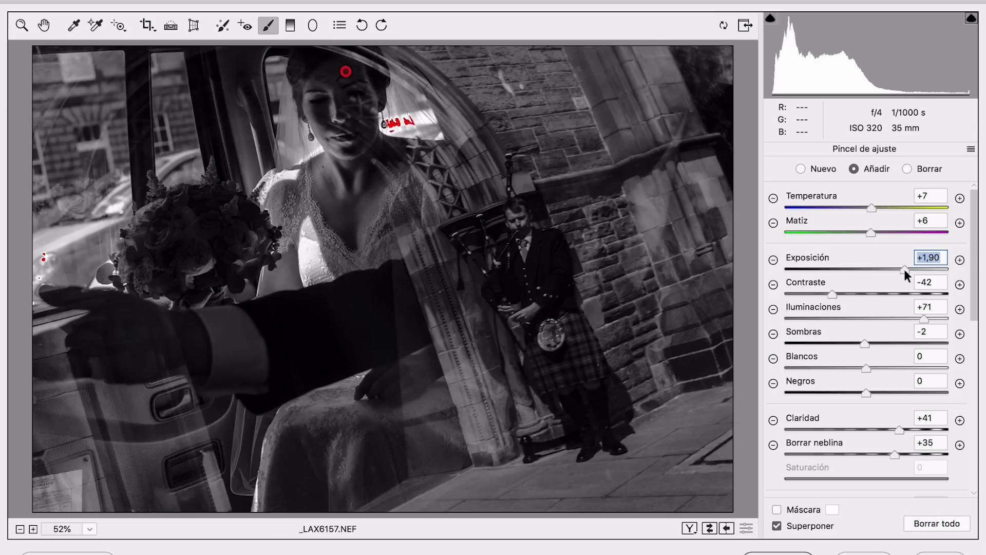
key(Down)
key(Down)
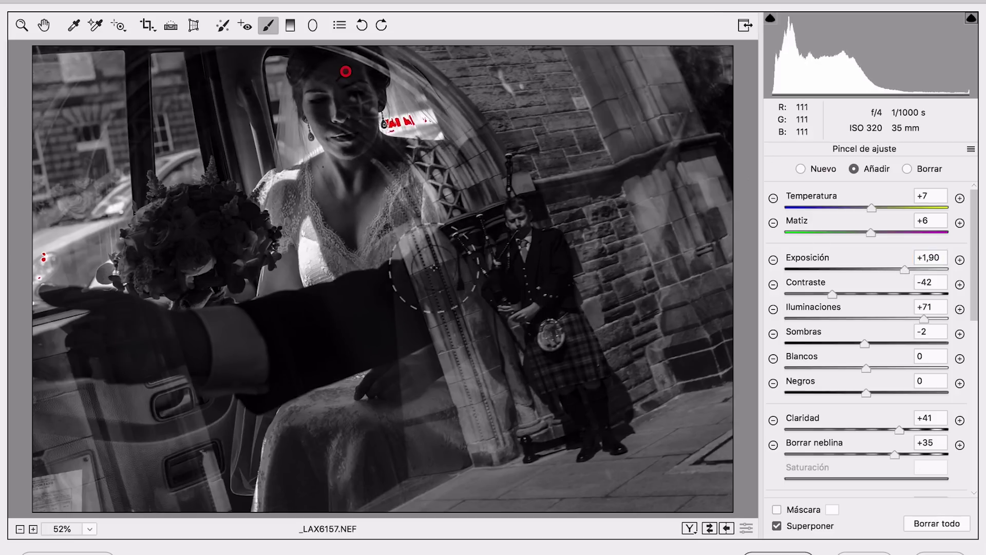
mouse_move(519, 224)
mouse_down()
mouse_move(530, 319)
mouse_move(575, 314)
mouse_up()
mouse_move(340, 429)
mouse_down()
mouse_move(324, 471)
mouse_move(322, 452)
mouse_move(423, 438)
mouse_move(429, 409)
mouse_up()
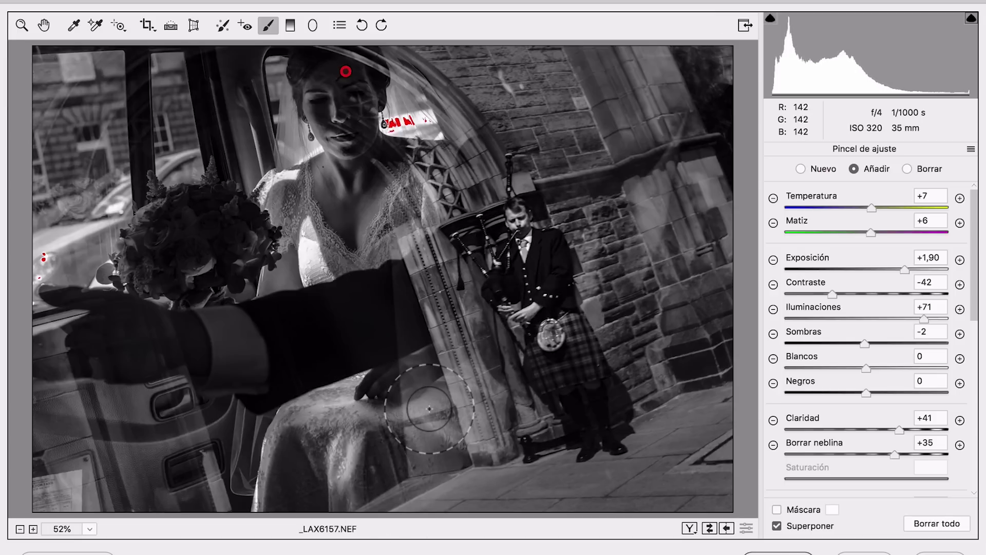
key(z)
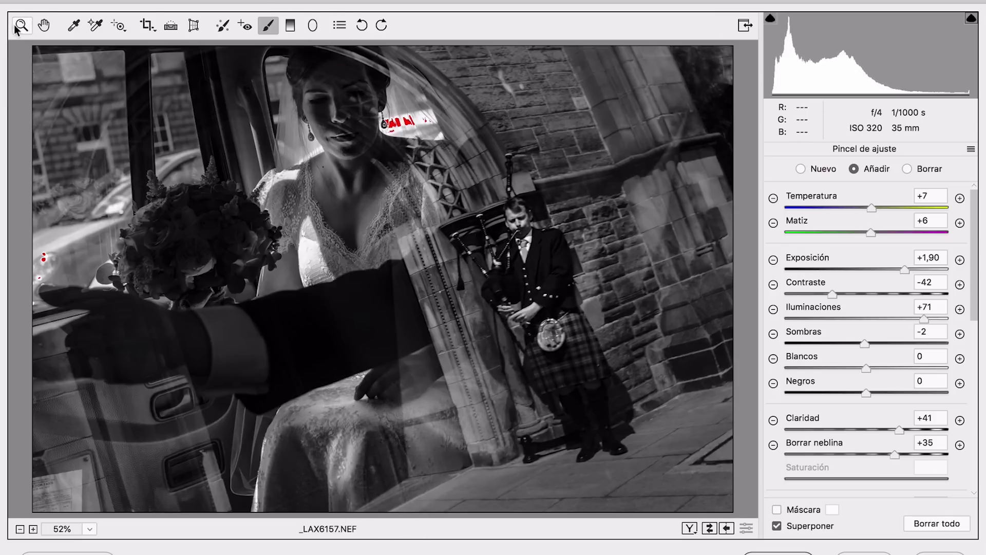
click(892, 153)
Step: Give _LAX6157 a -14 Highlight Priority vignette, then open _LAX1505.NEF from Bridge in Camera Raw
click(876, 152)
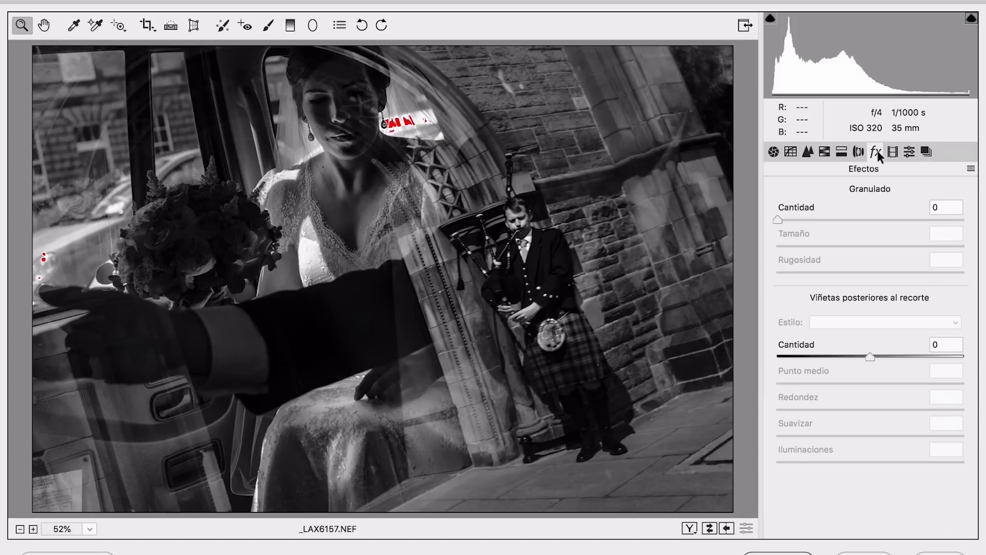
drag(867, 356, 856, 356)
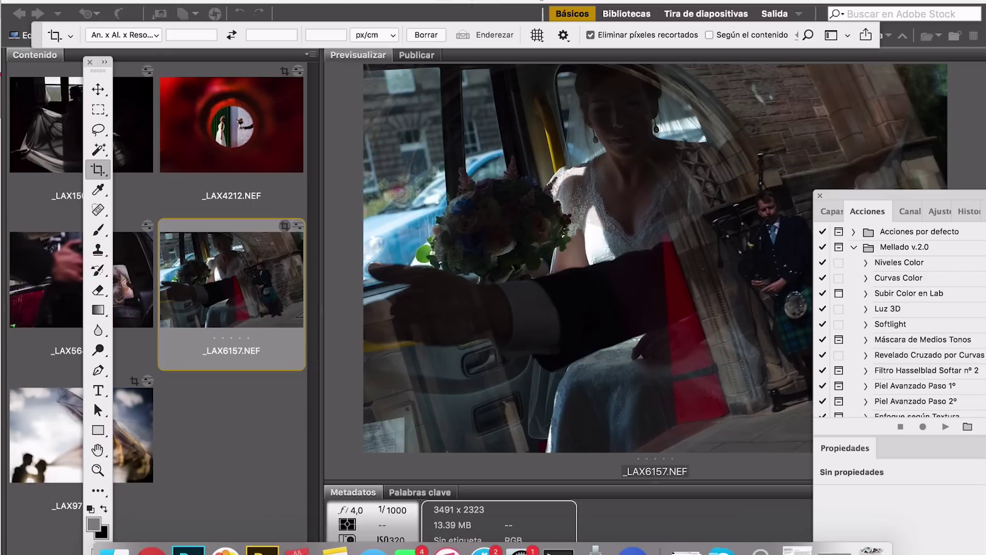
click(186, 453)
click(106, 130)
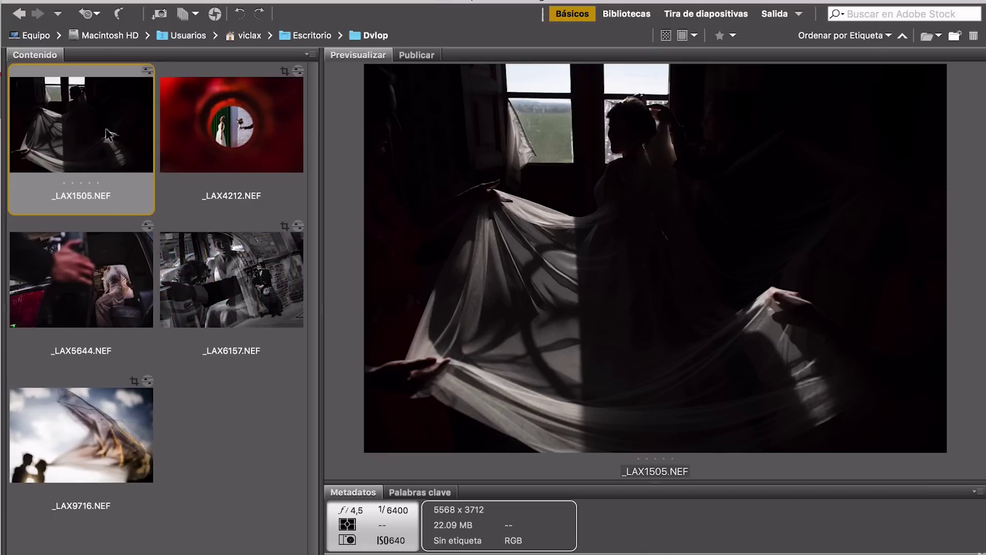
double_click(106, 135)
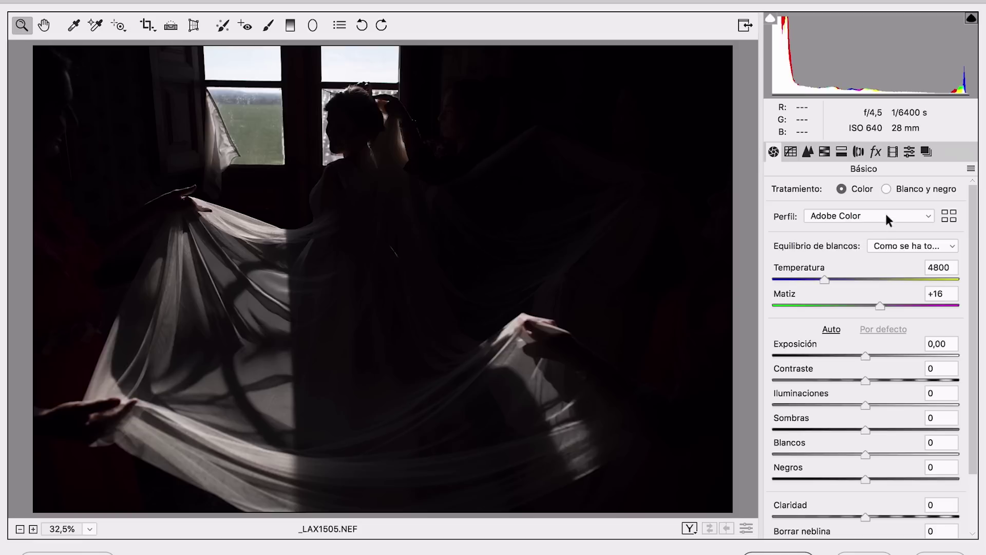
Step: Apply the DVLOP - VICTOR LAX Poniente black-and-white preset to _LAX1505.NEF and set Blacks to +67
click(909, 152)
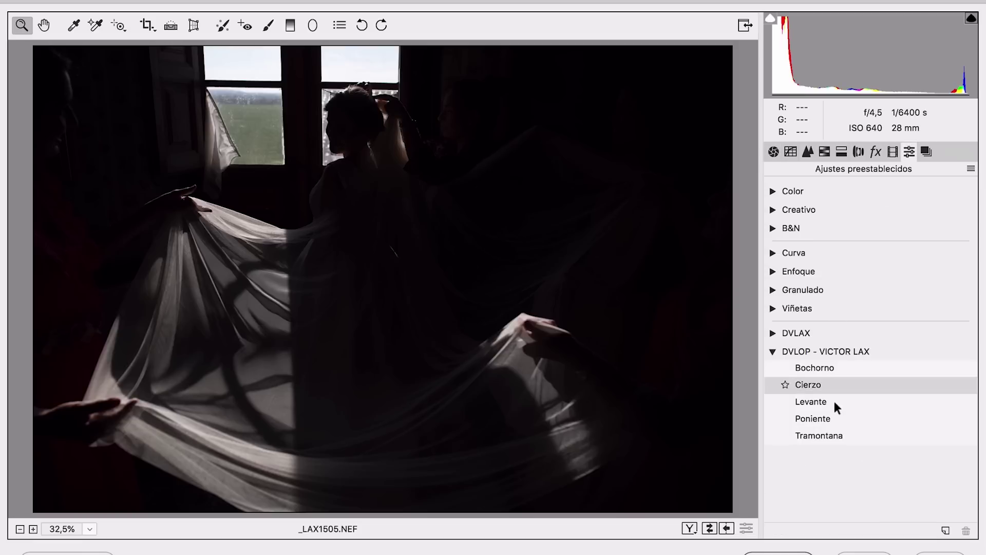
click(825, 414)
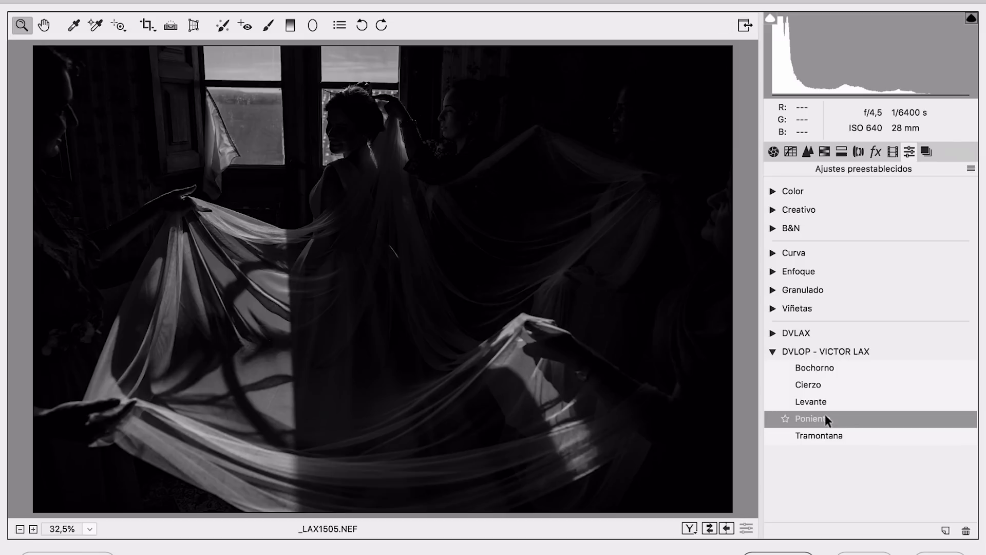
click(774, 152)
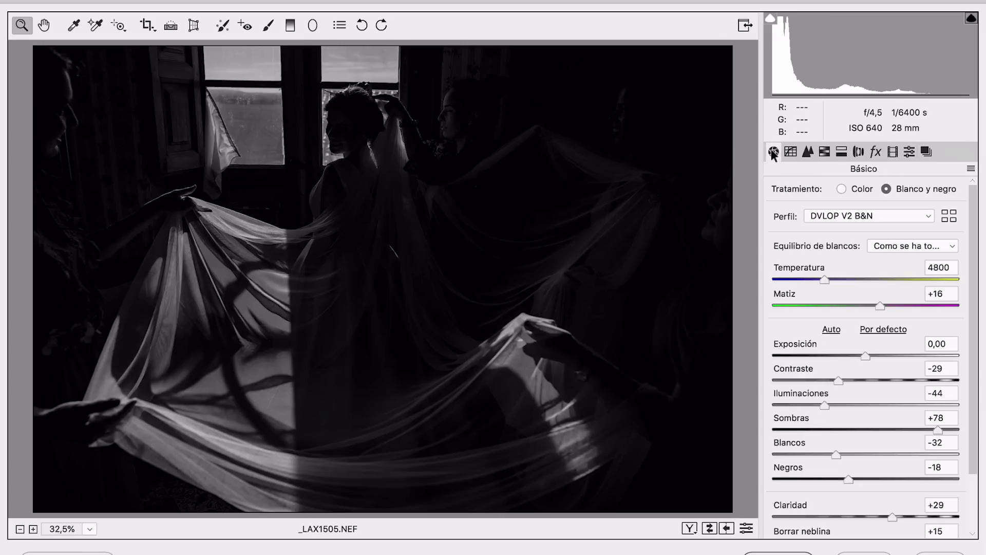
drag(860, 479, 927, 477)
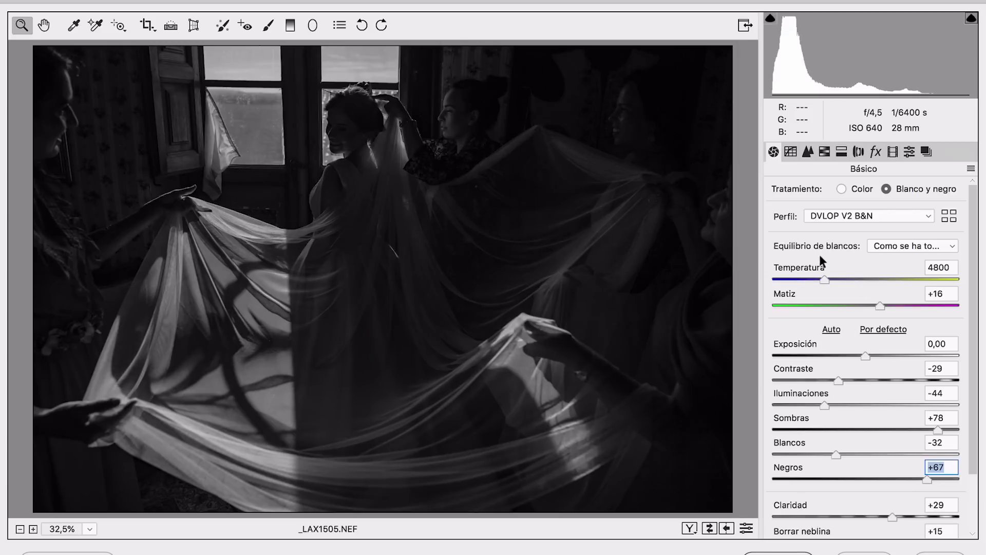
Step: Paint the Lax - Contrast brush preset over the women's faces and the left woman's clothing
click(266, 30)
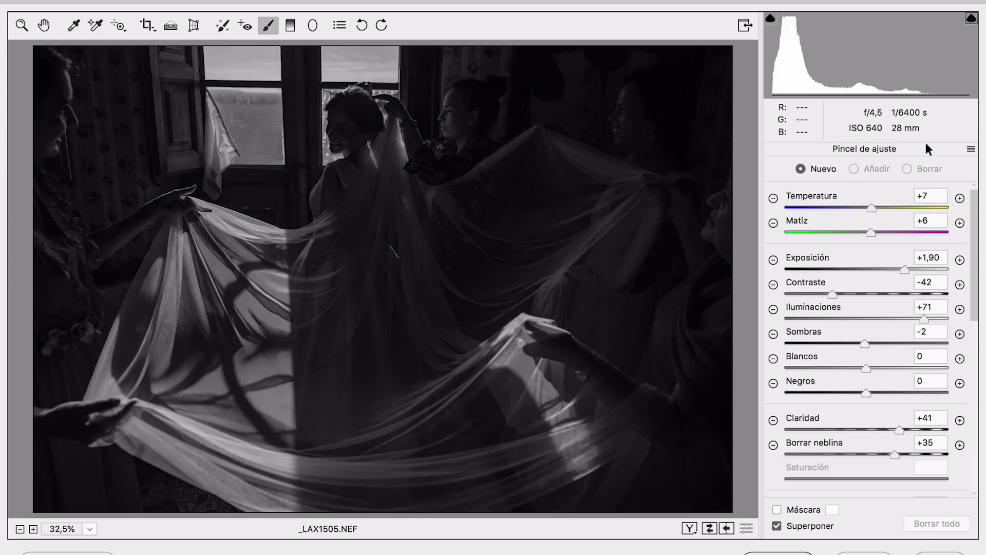
click(971, 149)
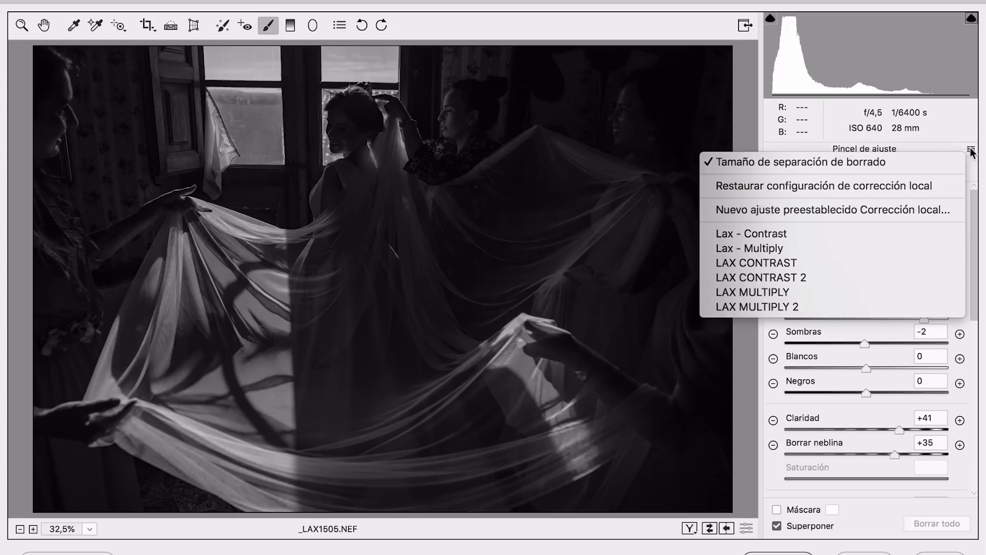
click(795, 236)
click(488, 85)
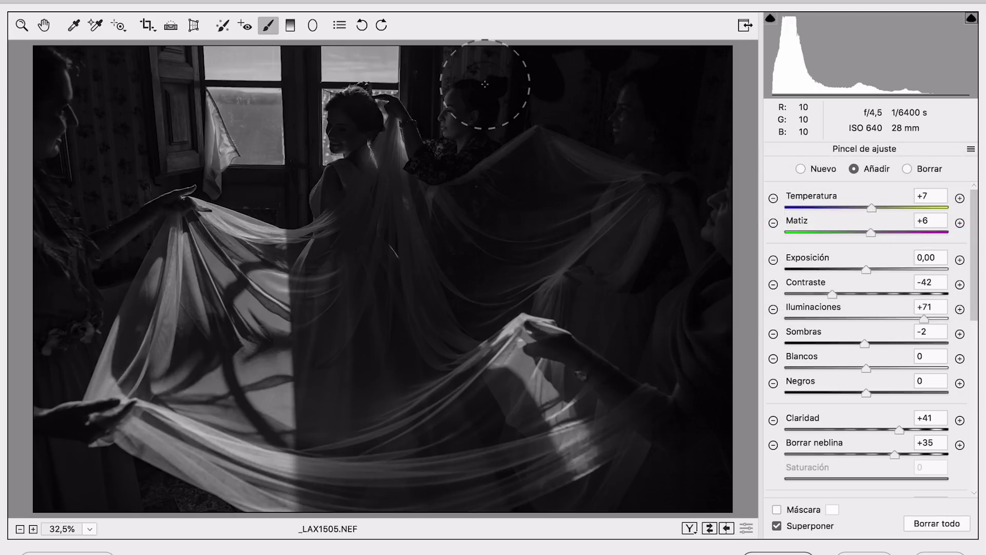
mouse_move(464, 150)
mouse_down()
mouse_move(639, 122)
mouse_move(627, 106)
mouse_move(650, 172)
mouse_move(722, 197)
mouse_move(700, 165)
mouse_move(701, 282)
mouse_move(676, 323)
mouse_up()
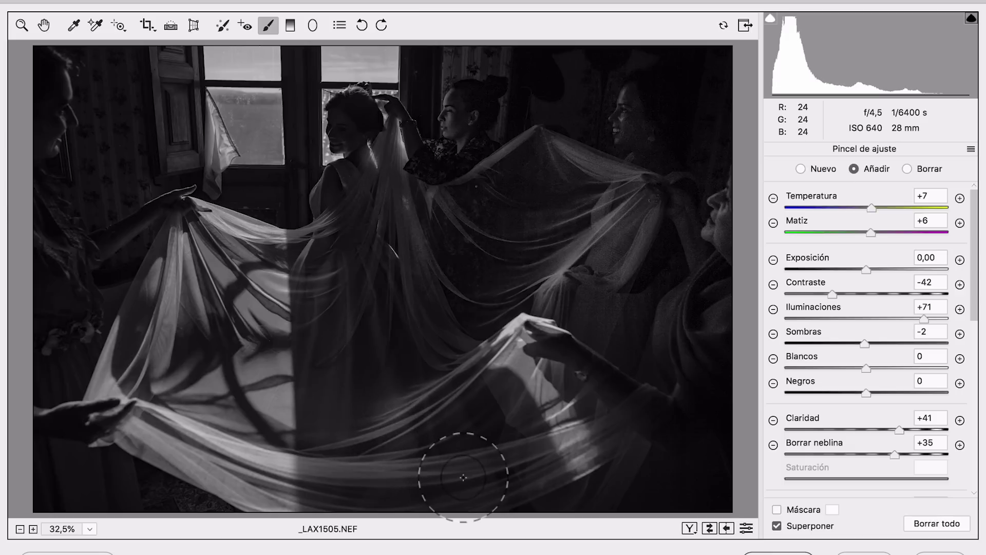
drag(71, 99, 40, 327)
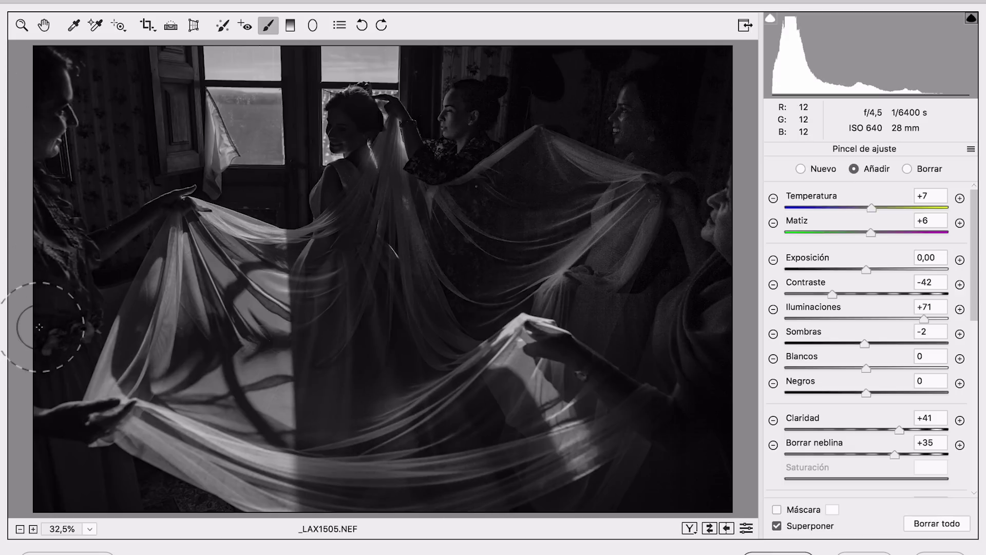
Step: Add a new Lax - Multiply brush adjustment to darken the veil and the lower-right hand
click(802, 169)
click(970, 150)
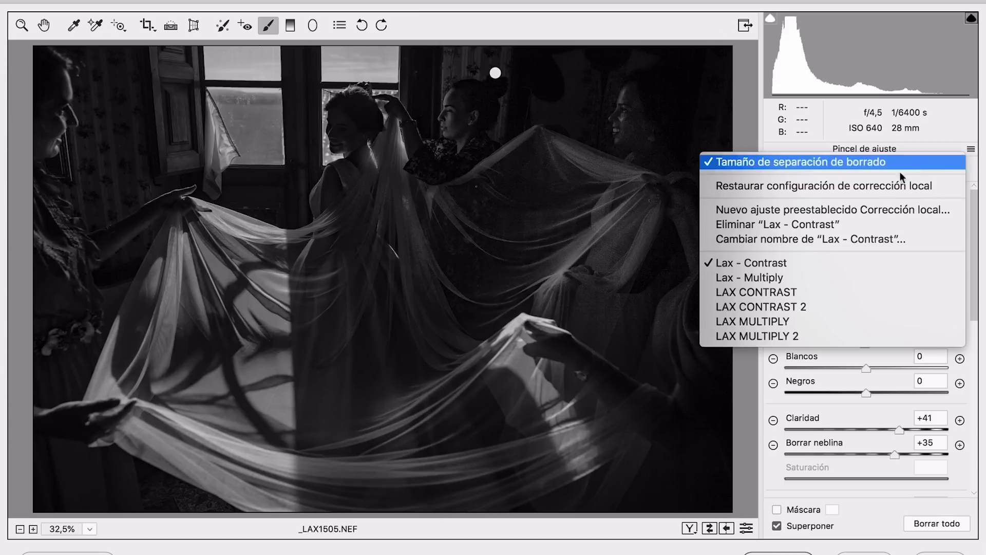
click(782, 276)
click(165, 432)
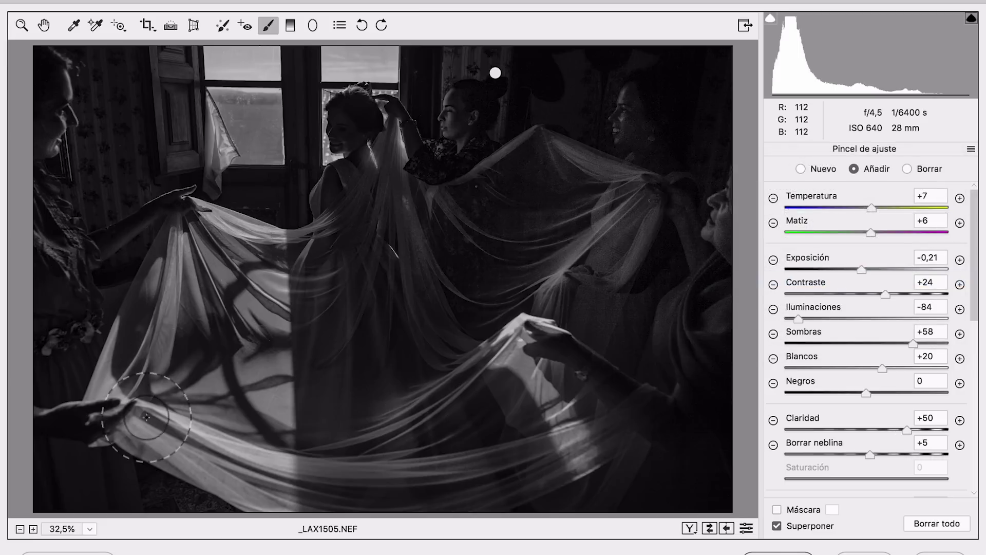
drag(253, 484, 250, 242)
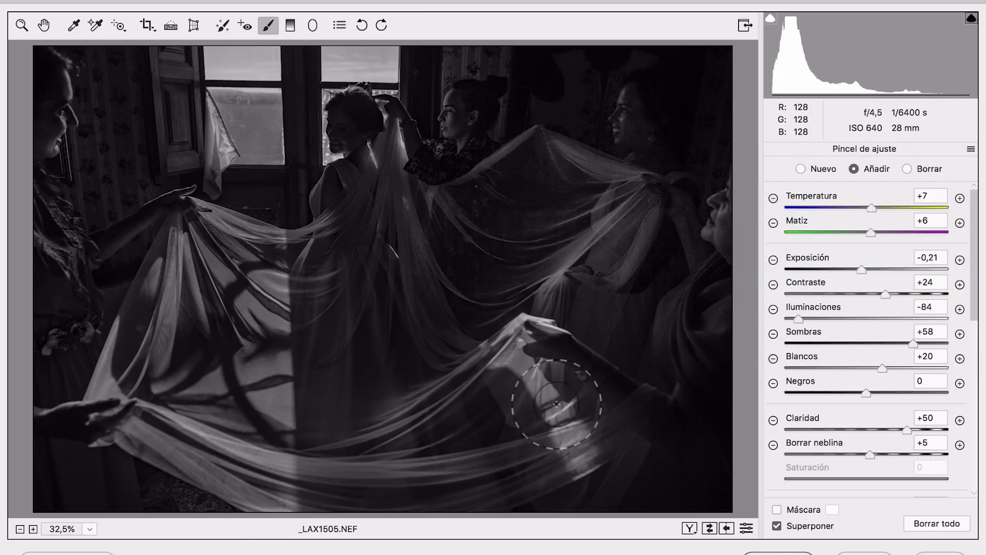
drag(590, 443, 572, 452)
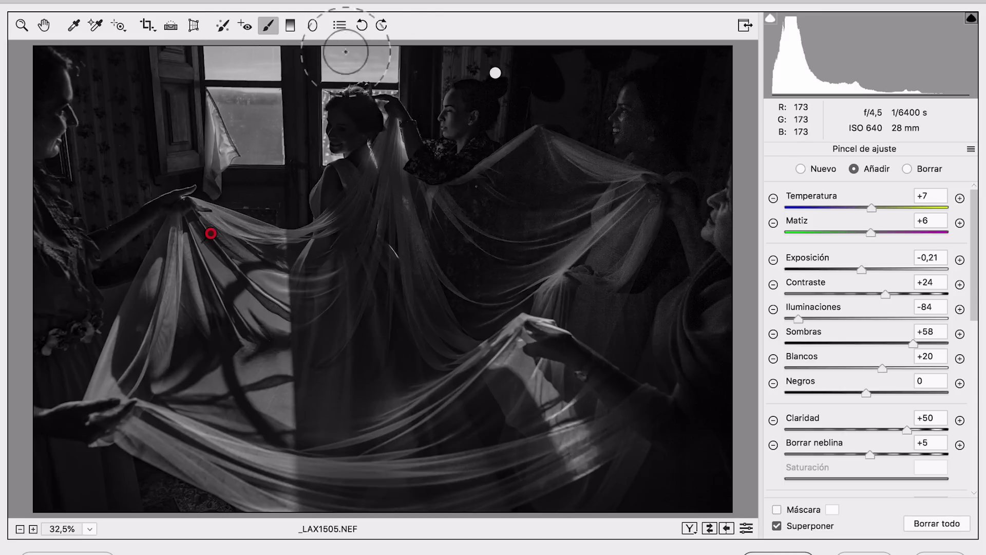
Step: Add a LAX CONTRAST brush at Exposure +1,05 to brighten the area around the window
click(802, 169)
click(971, 149)
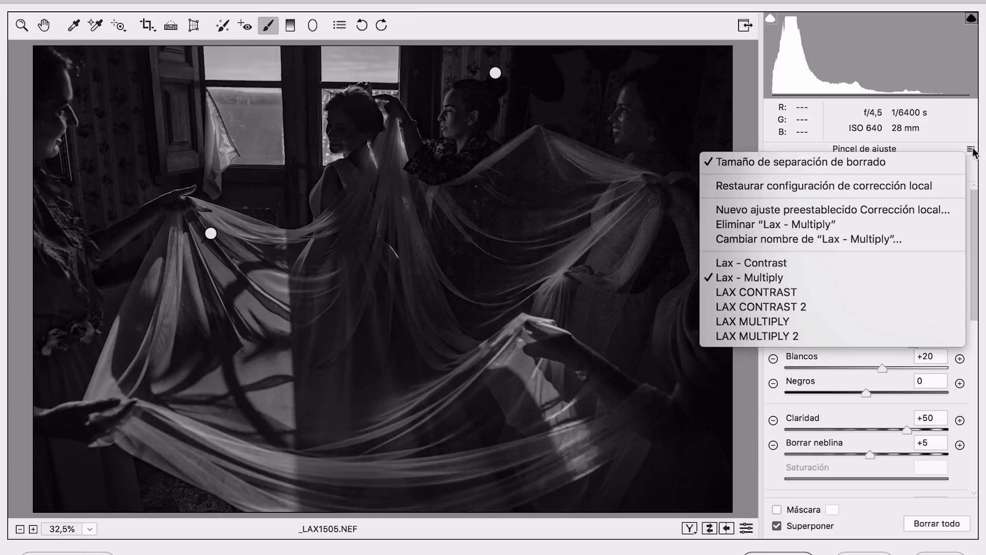
click(778, 291)
drag(865, 268, 889, 266)
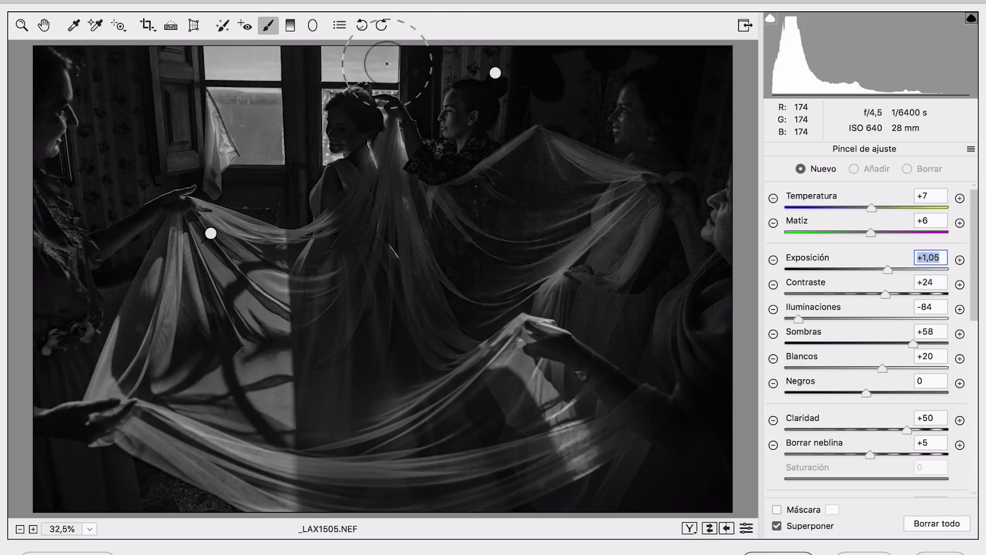
mouse_move(363, 54)
mouse_down()
mouse_move(214, 62)
mouse_move(223, 105)
mouse_move(215, 147)
mouse_move(252, 171)
mouse_up()
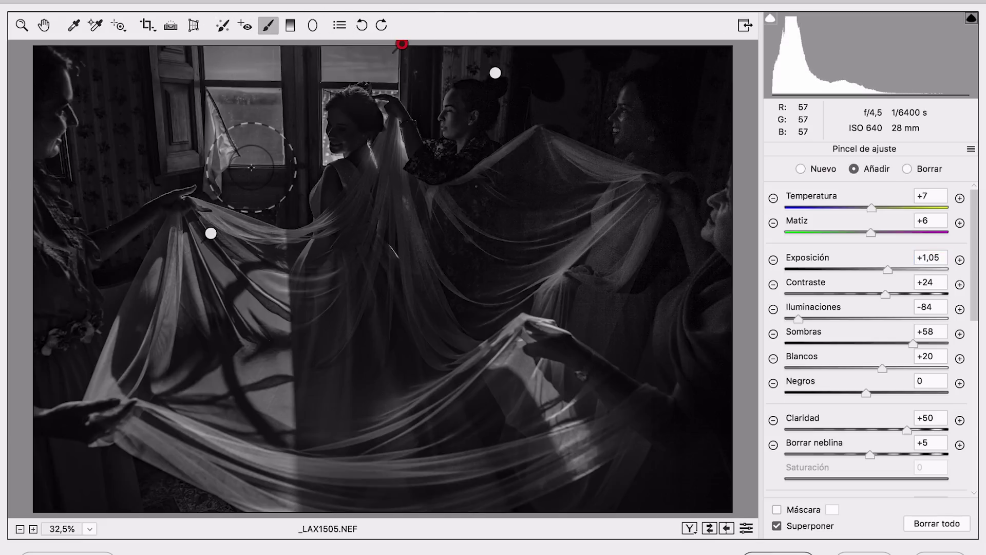
Step: Raise global Exposure to +0.28, nudge Contrast up, and finish back in Bridge
key(z)
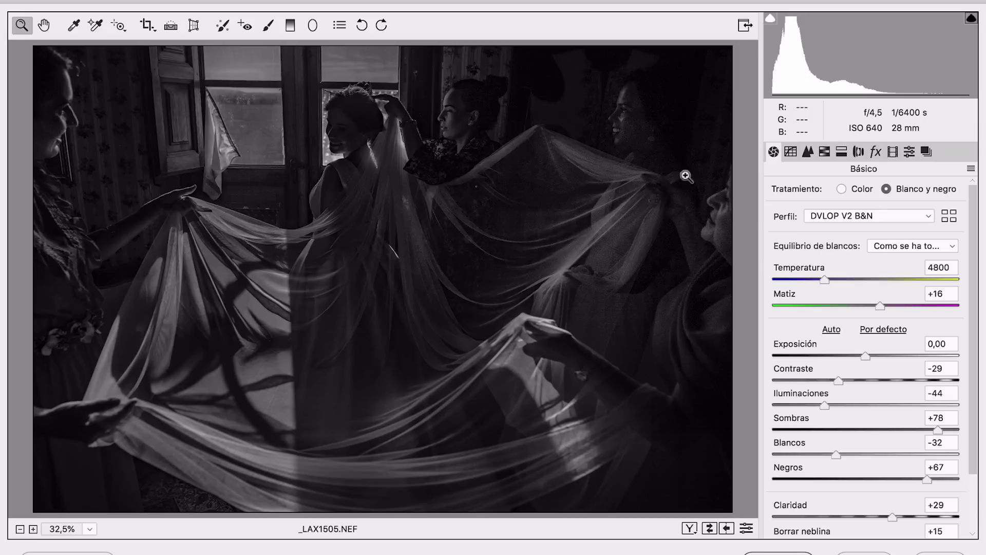
drag(866, 355, 866, 379)
click(853, 380)
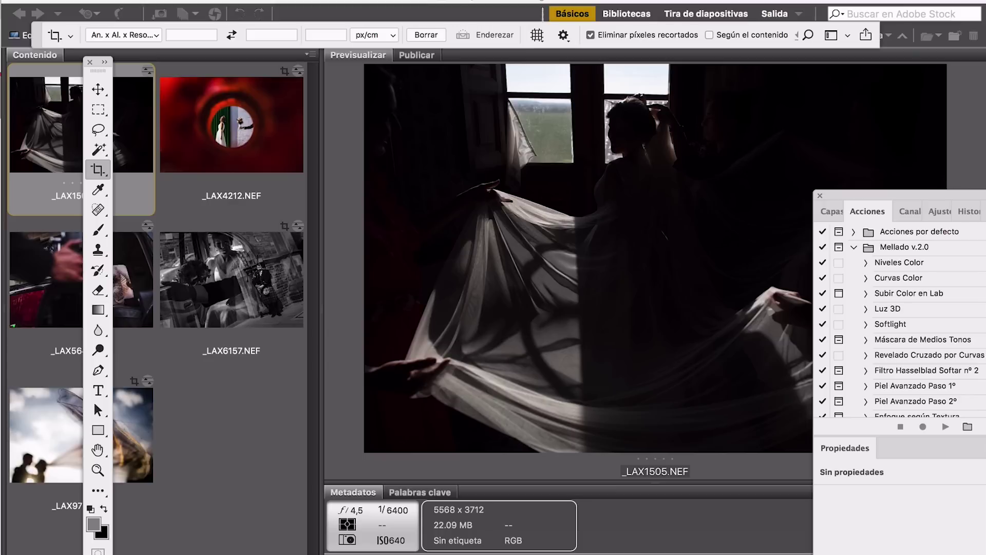
click(211, 2)
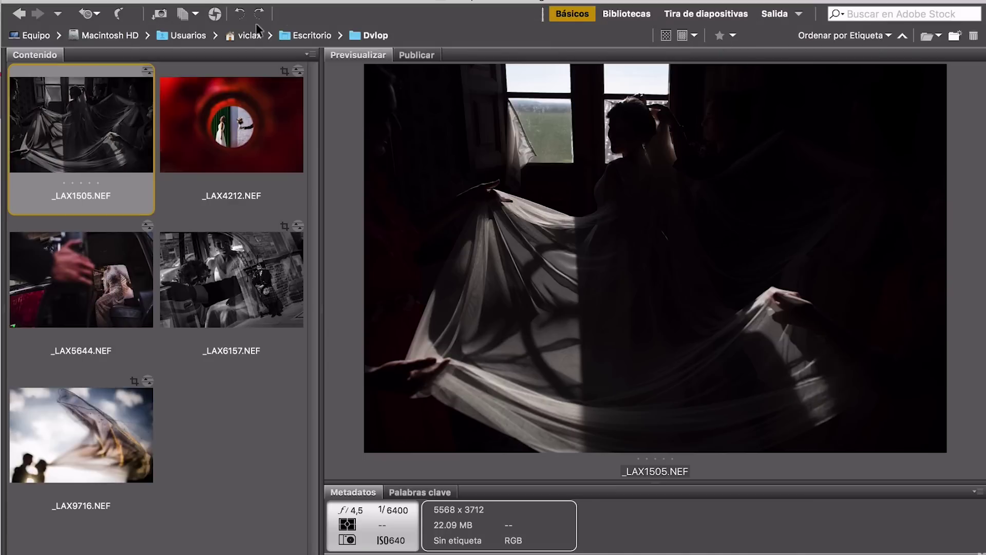